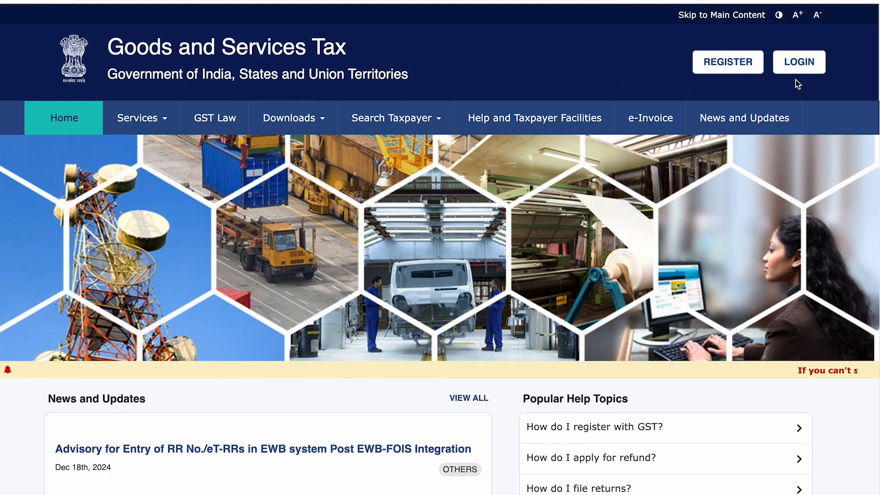
Start a new registration as a Taxpayer in Uttar Pradesh, Ghaziabad district
left_click(730, 64)
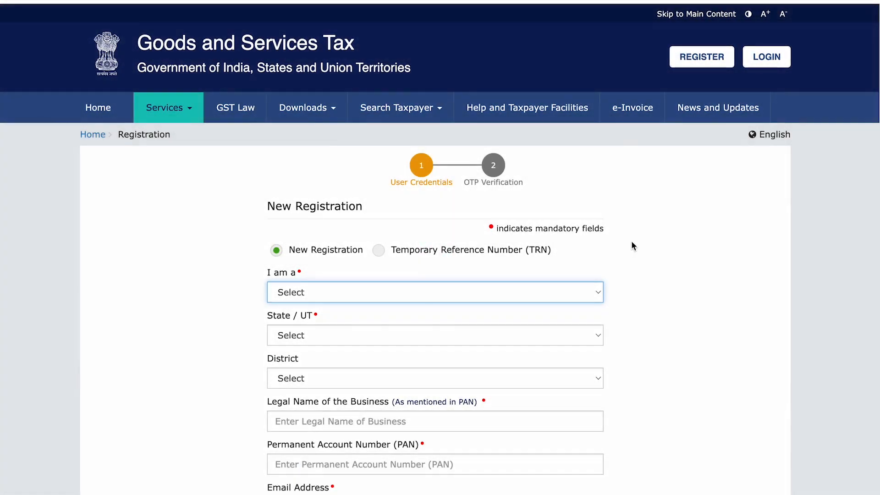
scroll(407, 186, "down", 3)
left_click_drag(290, 118, 363, 121)
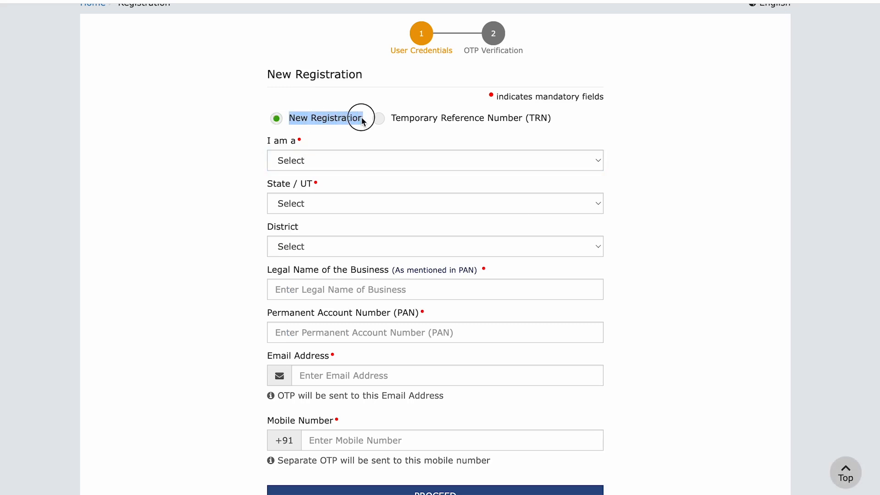
left_click(305, 118)
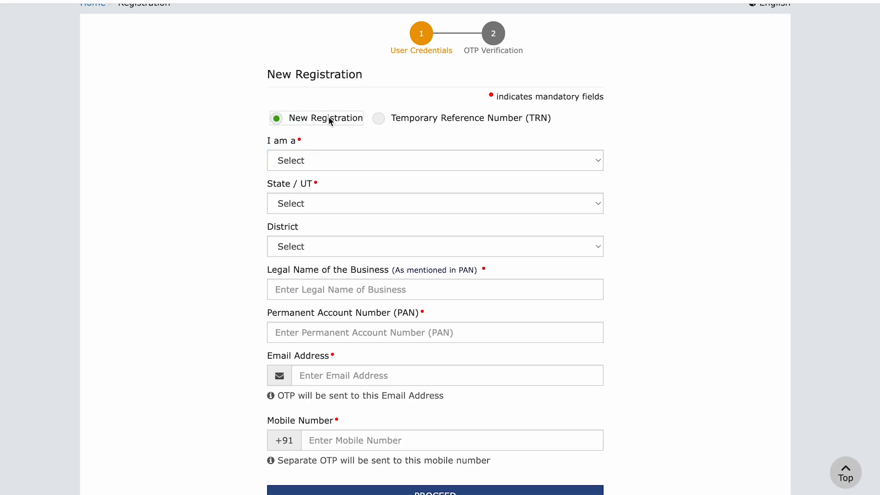
left_click_drag(269, 143, 295, 139)
left_click(318, 165)
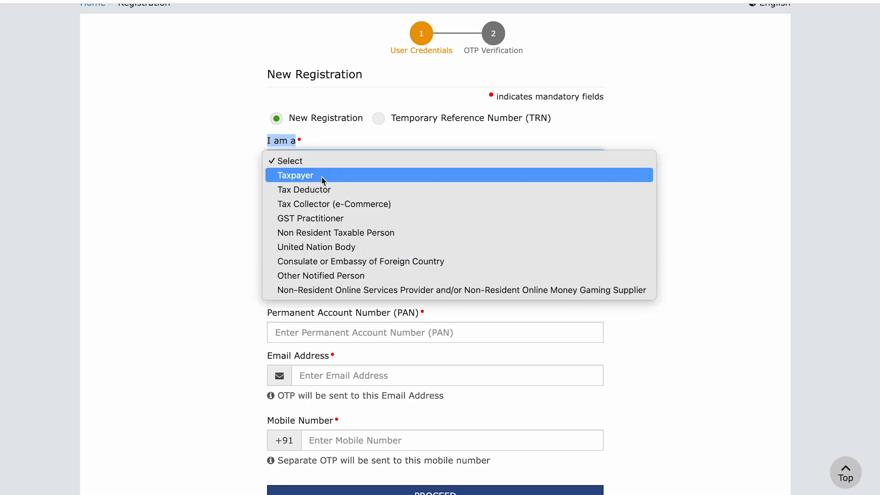
left_click(324, 180)
left_click_drag(266, 184, 308, 184)
left_click(309, 202)
scroll(334, 281, "down", 5)
left_click(305, 453)
left_click_drag(267, 224, 297, 224)
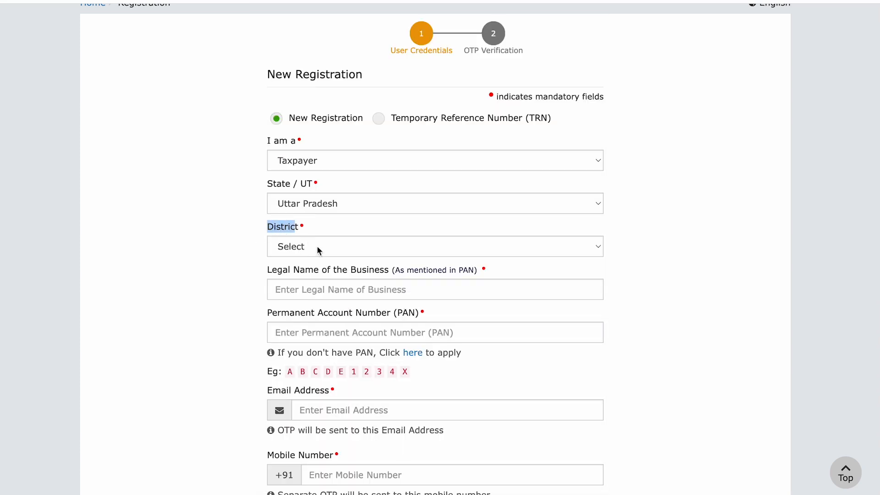
left_click(317, 246)
key("g")
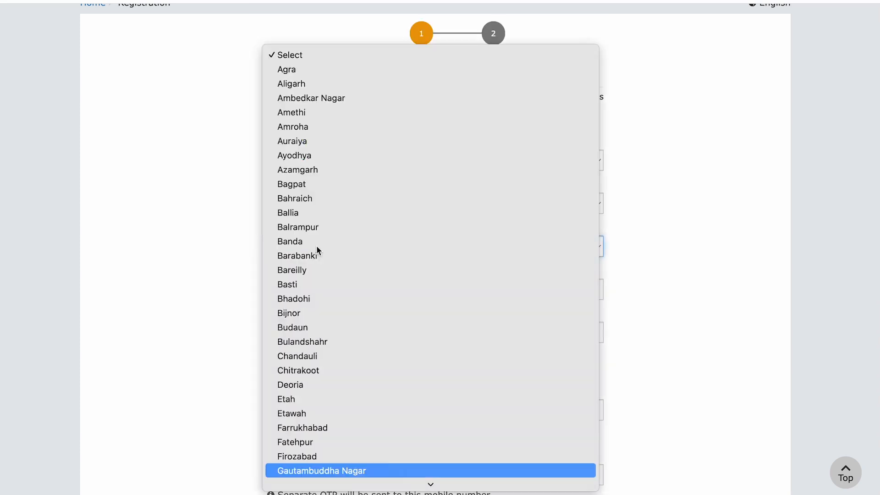
key("h")
key("Return")
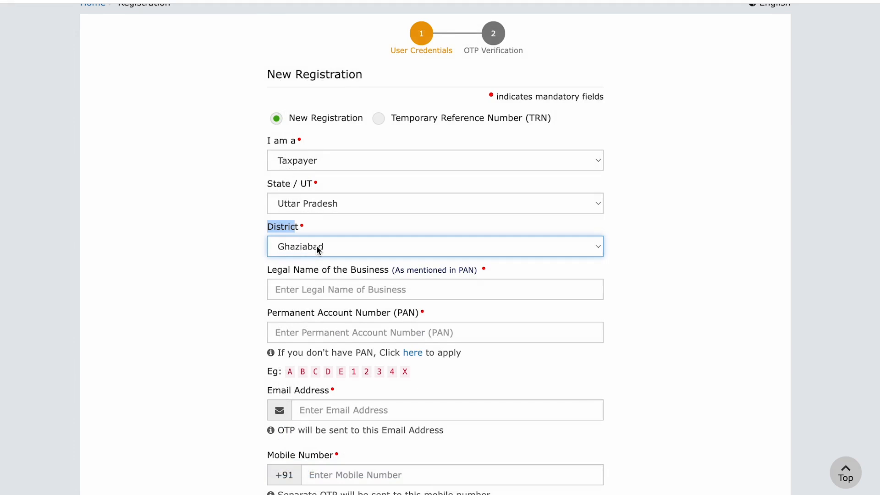
Enter the legal business name, the PAN and the applicant's e-mail address
left_click(335, 295)
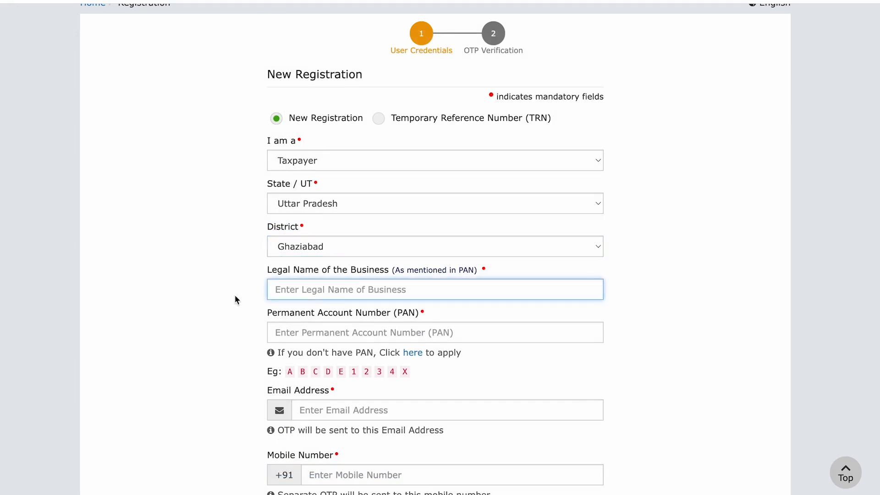
left_click_drag(268, 273, 389, 274)
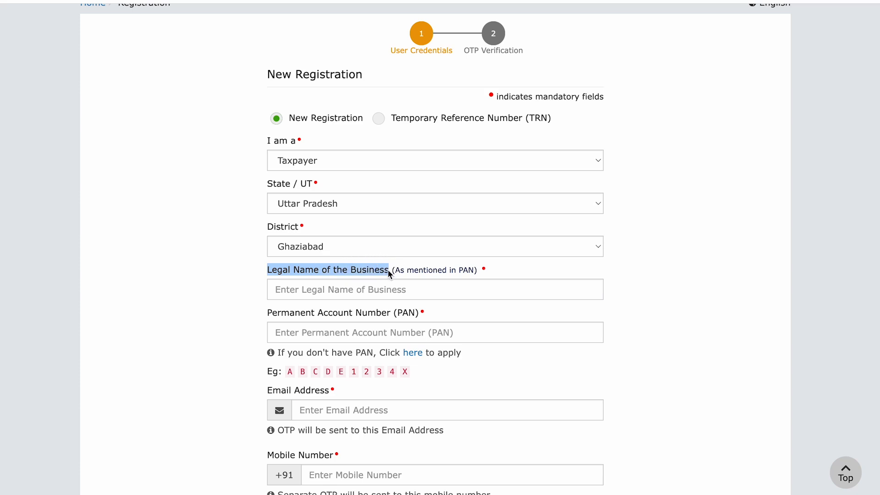
left_click(342, 289)
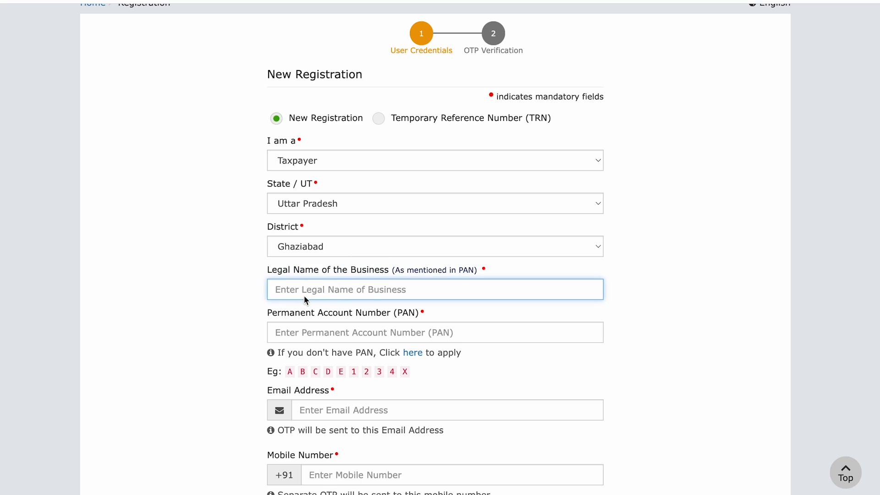
left_click_drag(278, 314, 403, 330)
left_click(372, 336)
type("DE")
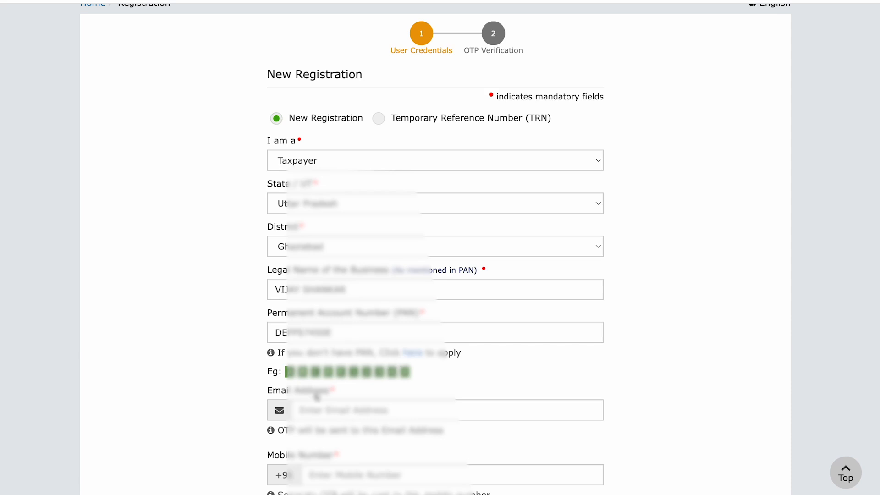
left_click_drag(257, 395, 332, 396)
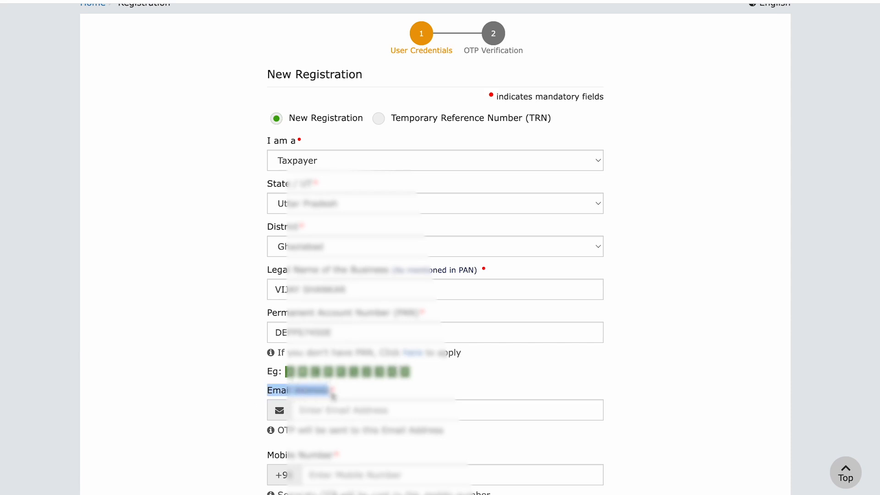
scroll(333, 395, "down", 6)
left_click(342, 127)
type("vi")
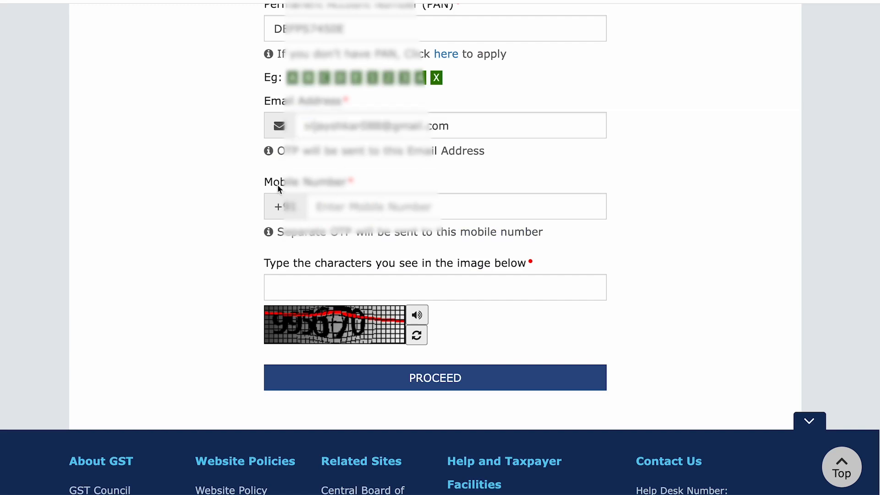
Add the applicant's mobile number and the captcha characters, then submit the form
left_click_drag(266, 183, 330, 187)
left_click(354, 212)
type("8")
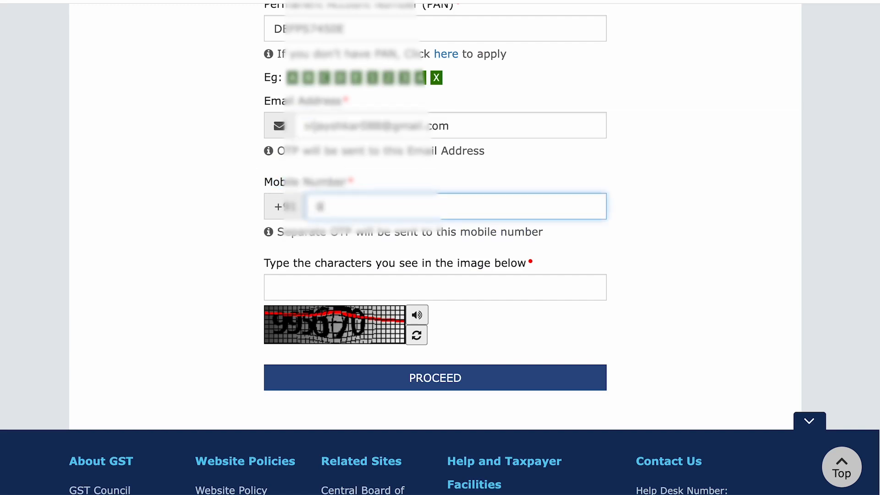
left_click(609, 295)
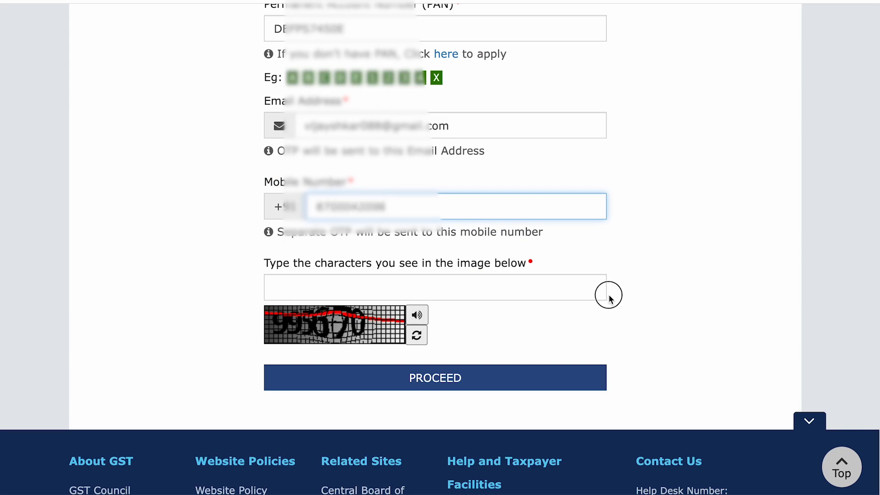
left_click(328, 288)
type("995670")
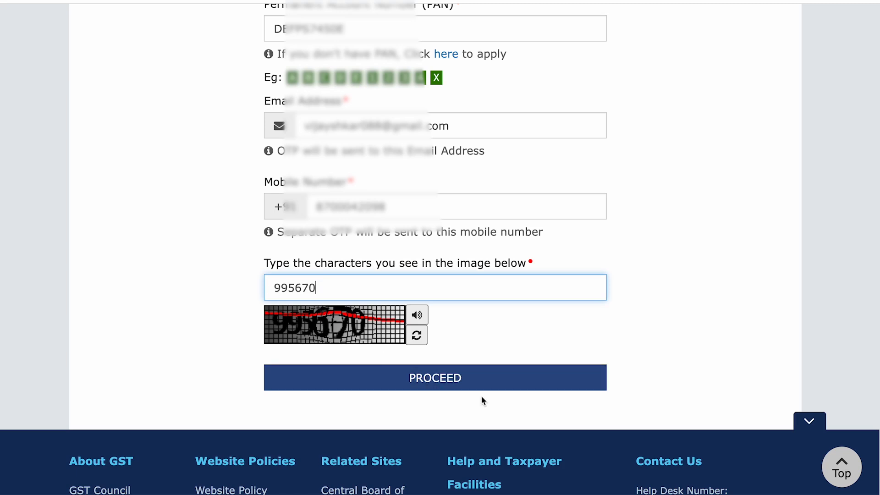
left_click(448, 386)
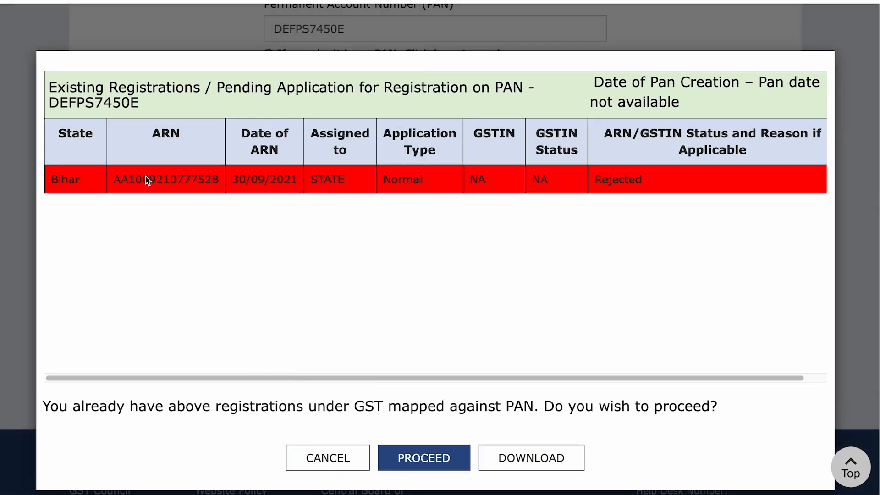
Review the existing rejected registration listed against the PAN and proceed anyway
left_click_drag(114, 180, 644, 184)
left_click(354, 183)
left_click_drag(128, 181, 247, 181)
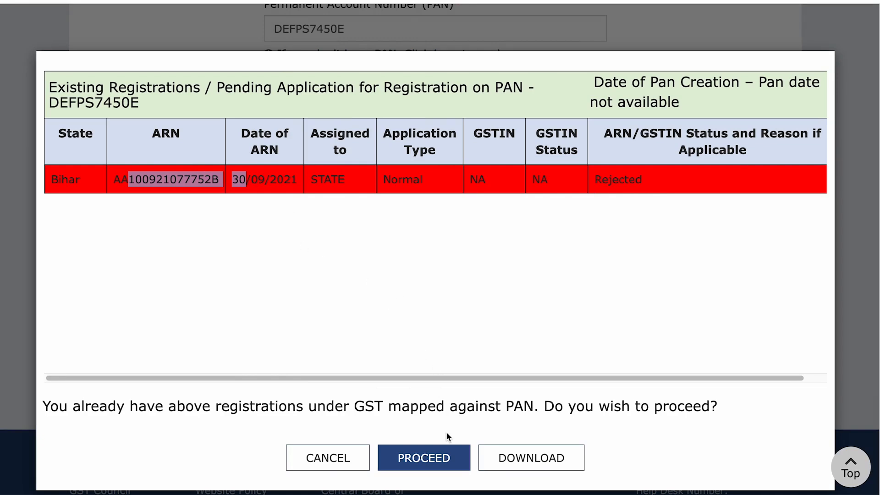
left_click(437, 461)
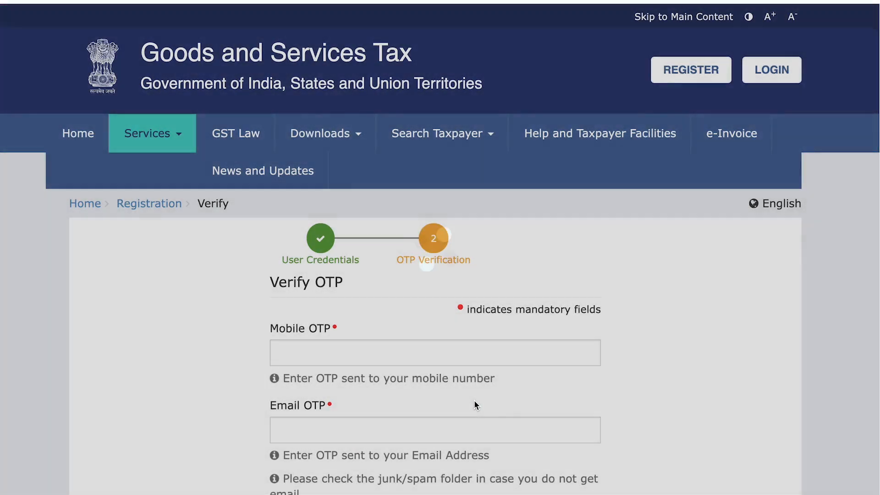
Enter the Mobile OTP and Email OTP and submit Part A
scroll(474, 399, "down", 3)
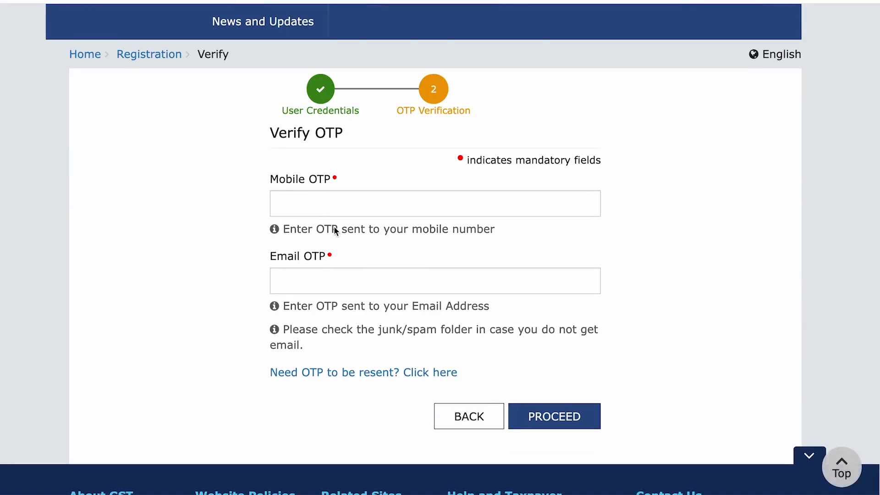
left_click_drag(271, 179, 316, 198)
left_click(316, 198)
left_click(312, 283)
left_click(352, 209)
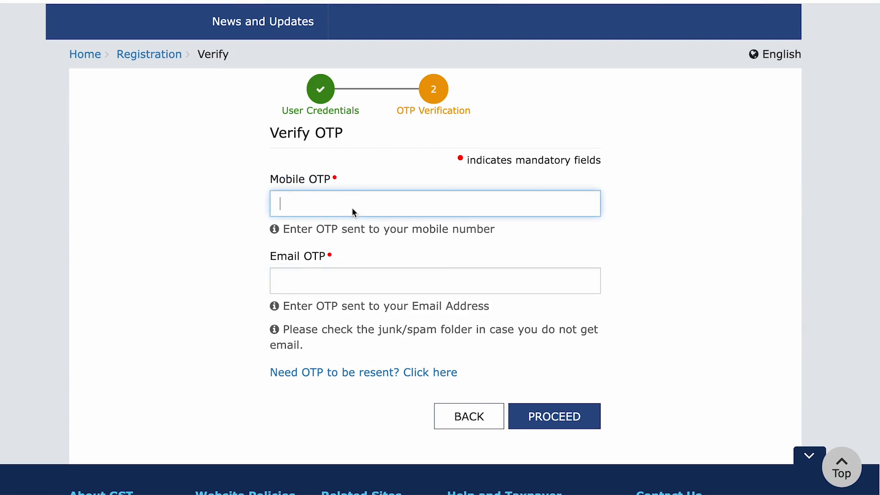
left_click_drag(271, 179, 328, 179)
left_click(289, 202)
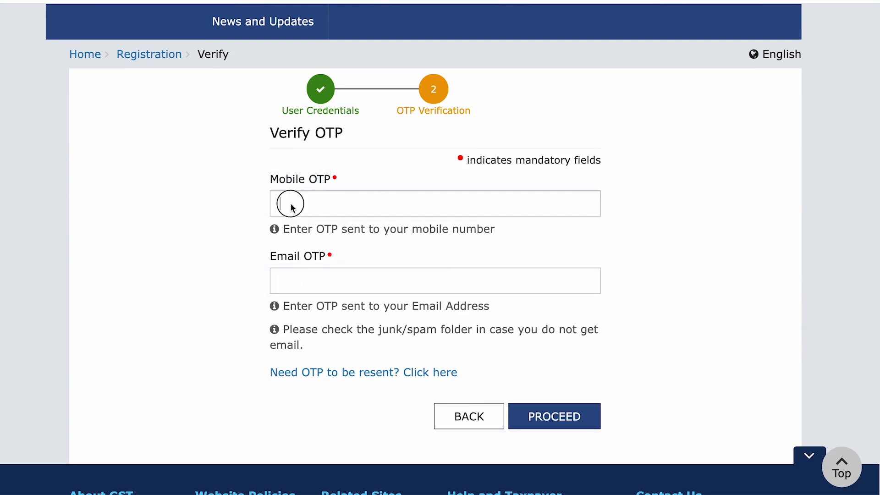
left_click(320, 259)
left_click(308, 273)
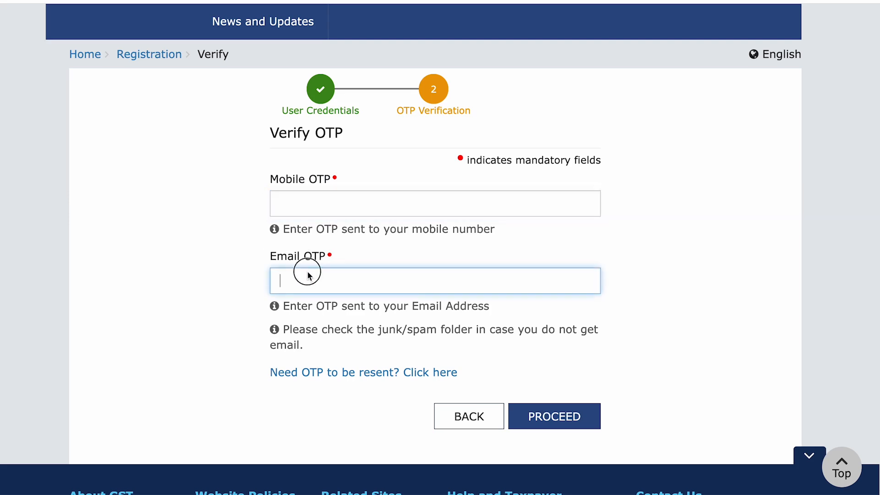
left_click(345, 209)
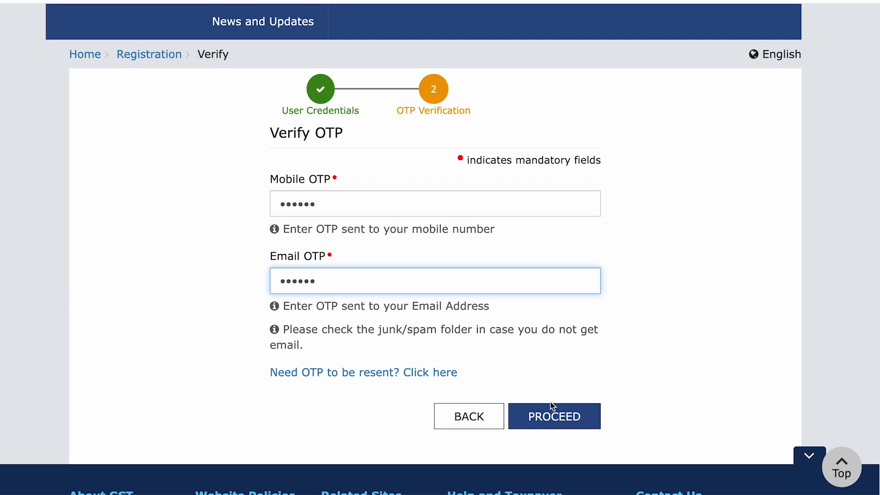
left_click(552, 406)
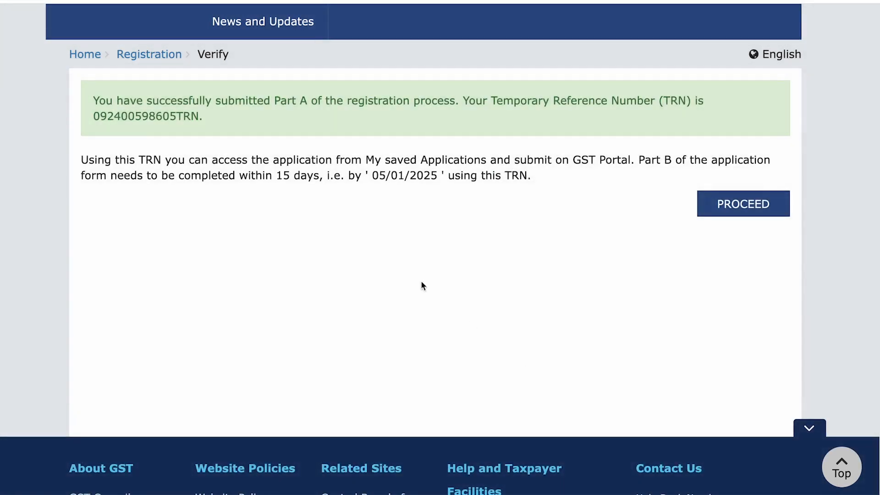
Review the success message, the issued TRN and the Part B deadline instructions
left_click_drag(95, 102, 691, 103)
left_click(657, 104)
left_click_drag(88, 121, 207, 121)
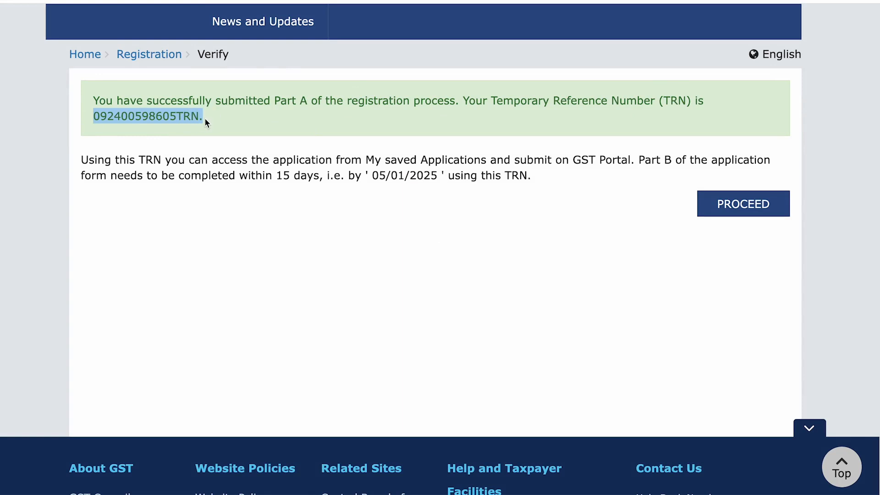
left_click_drag(264, 102, 373, 104)
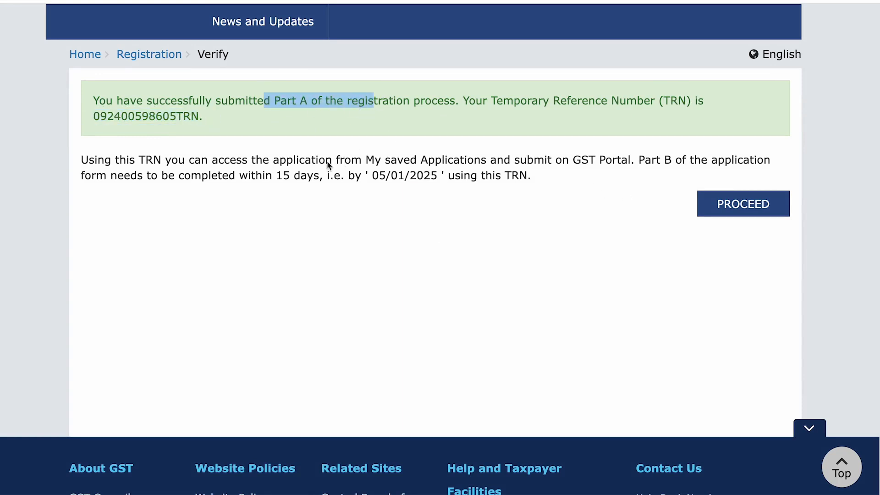
left_click_drag(225, 161, 444, 175)
left_click_drag(220, 162, 343, 176)
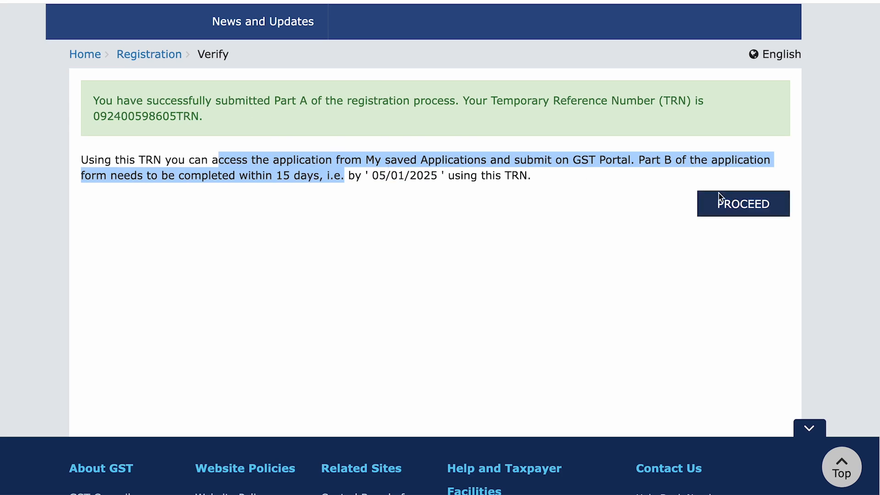
Continue to TRN login, choose Temporary Reference Number and copy the TRN from the email
left_click(749, 210)
scroll(609, 241, "down", 3)
left_click_drag(296, 239, 435, 257)
left_click(353, 287)
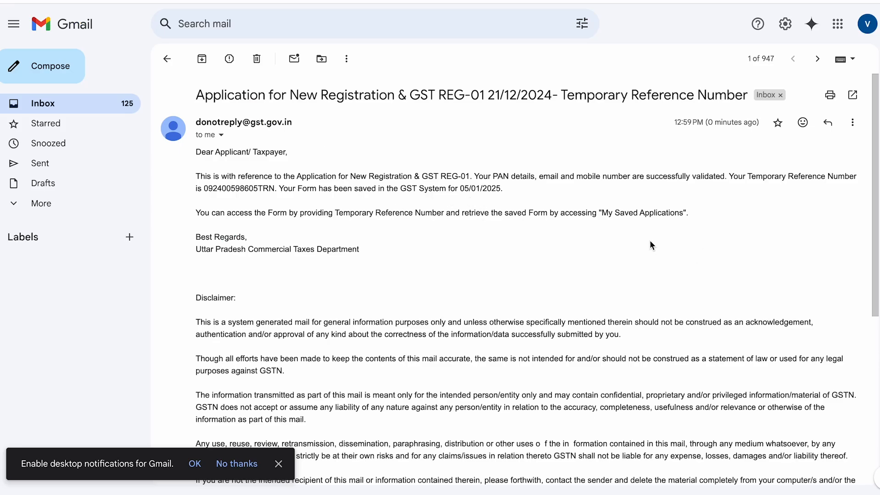
left_click_drag(204, 189, 272, 192)
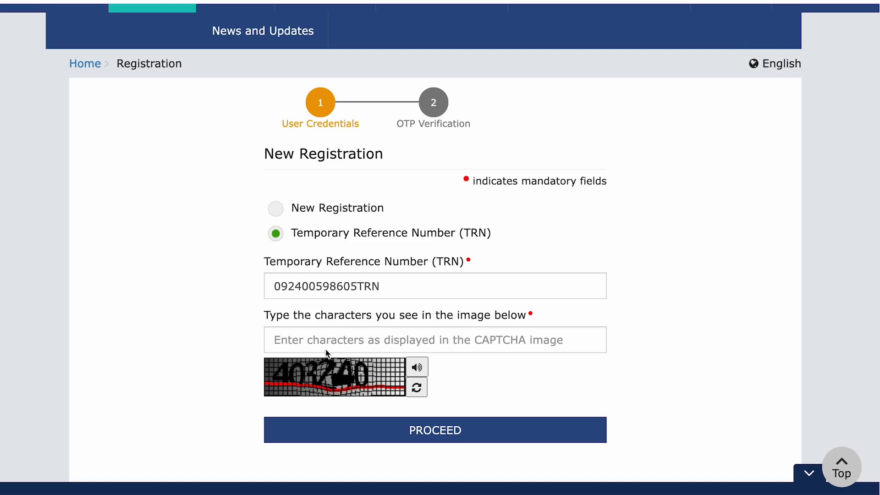
Fill in the TRN and the captcha characters and submit the login
left_click(372, 338)
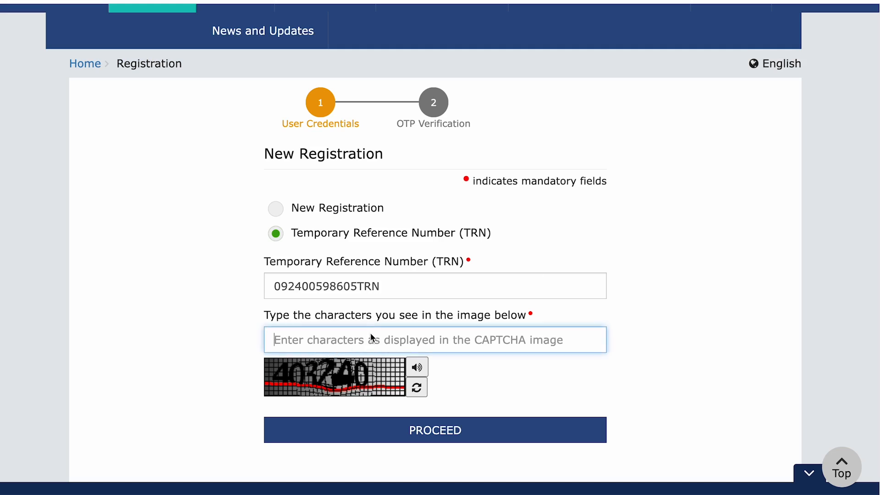
type("403240")
left_click(464, 427)
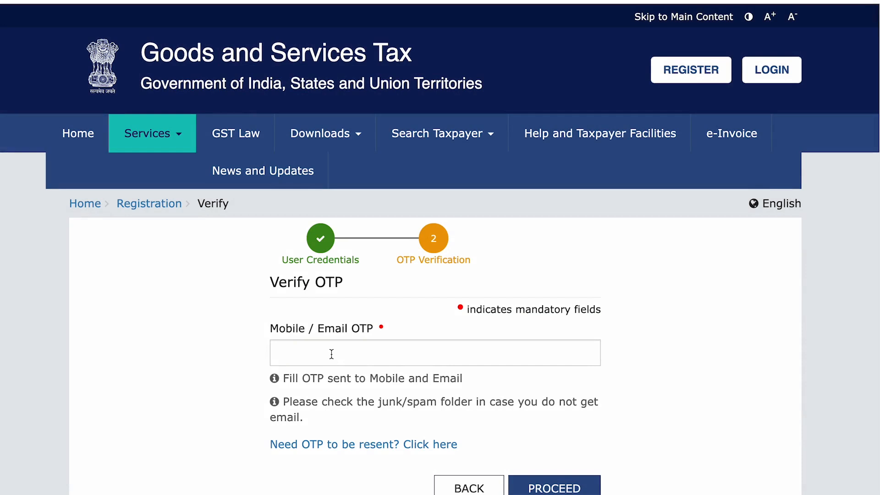
Enter the received OTP, proceed to the dashboard and dismiss Chrome's save-password prompt
left_click(331, 353)
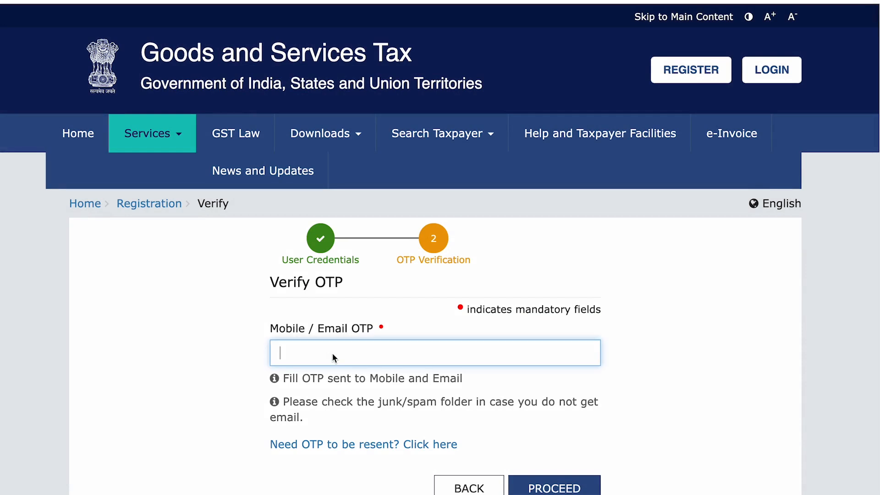
key("ctrl+v")
scroll(560, 441, "down", 9)
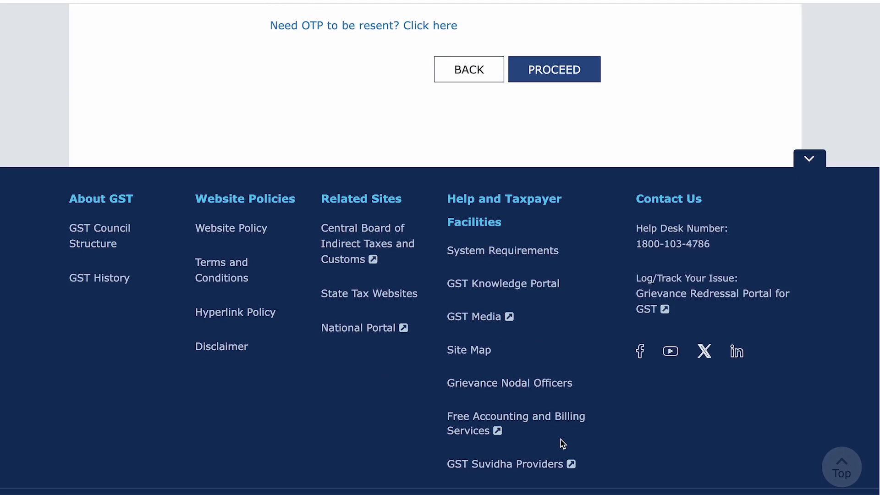
left_click(564, 70)
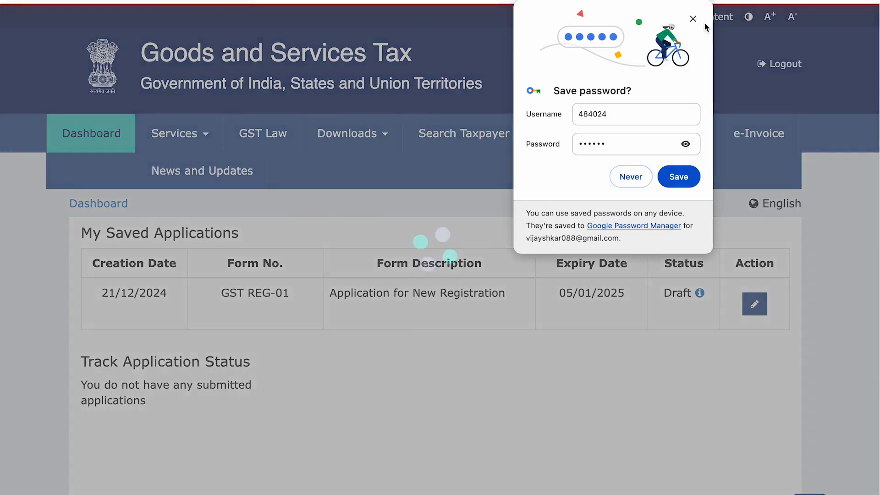
left_click(692, 19)
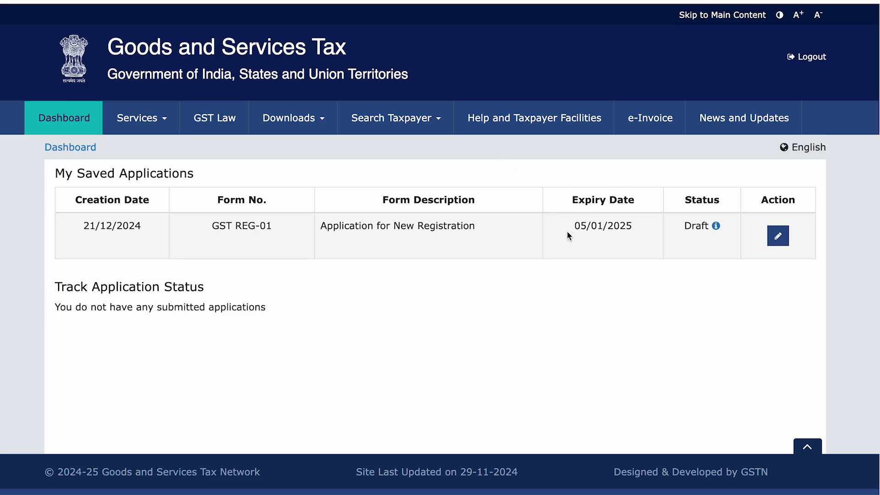
Edit the GST REG-01 draft row to open its Business Details tab showing the legal name
left_click(778, 236)
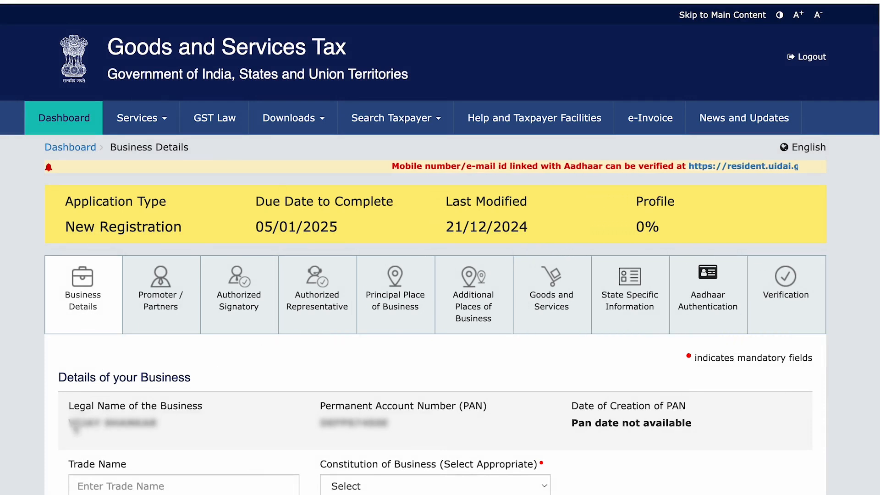
left_click_drag(68, 422, 198, 427)
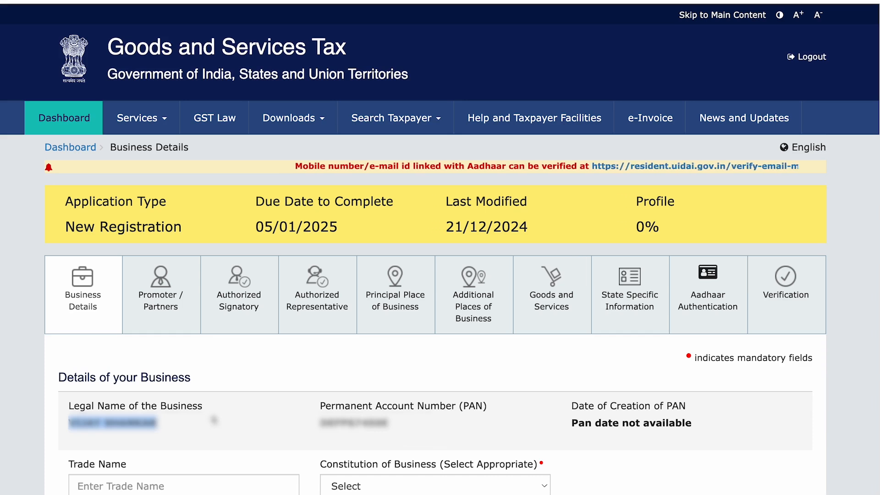
Enter trade name 'VIJAY SOLUTIONS' and choose Proprietorship as the constitution of business
scroll(214, 418, "down", 9)
left_click(139, 54)
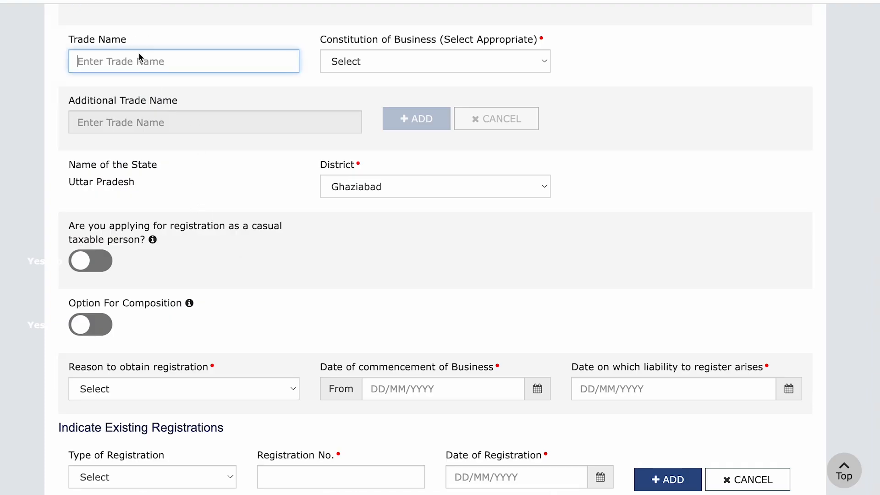
type("vijay")
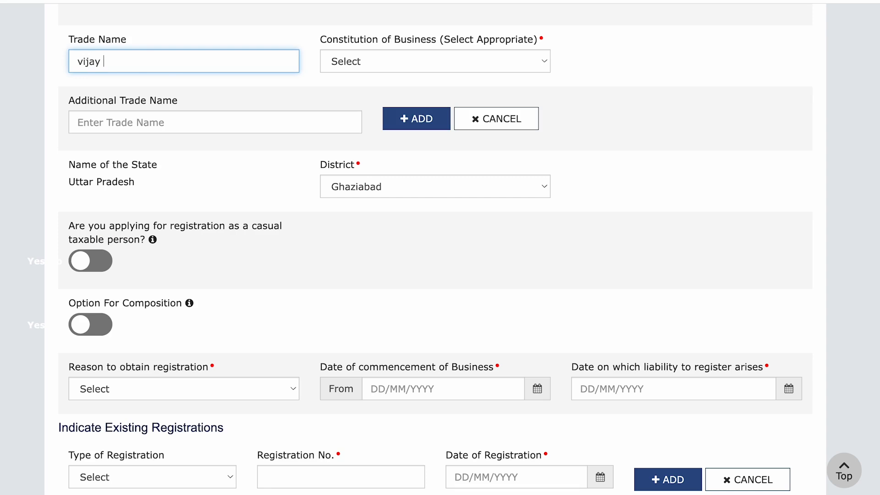
key("ctrl+a")
type("VIJAY SOLUTIONS")
left_click(254, 102)
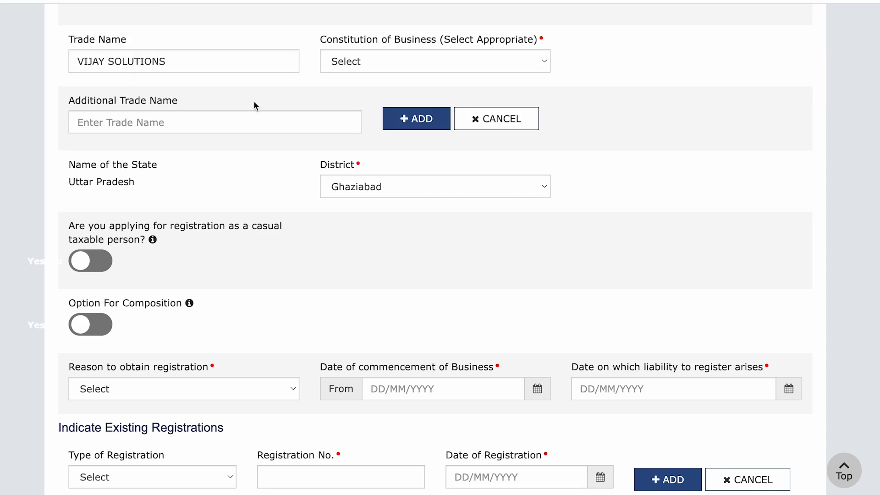
left_click(369, 60)
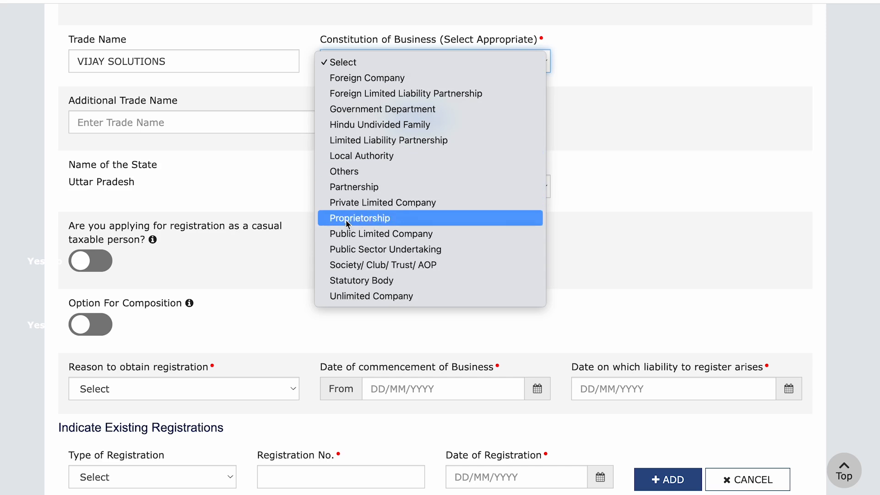
left_click(383, 219)
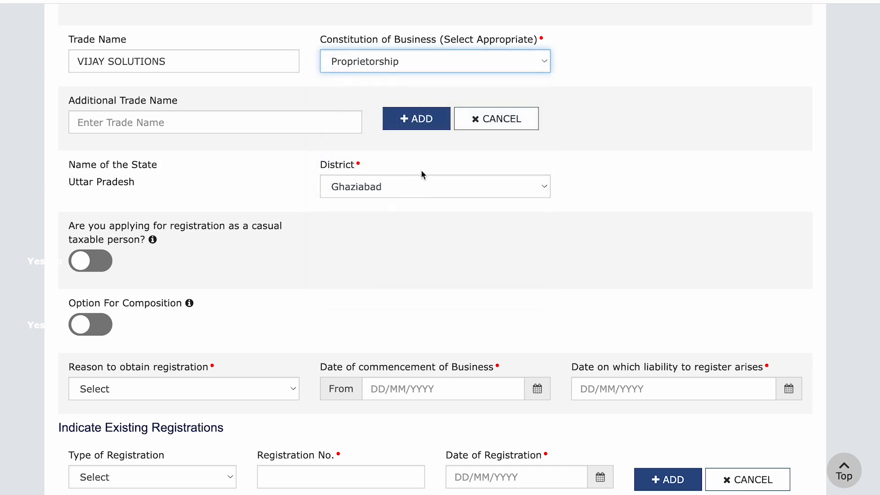
left_click(581, 94)
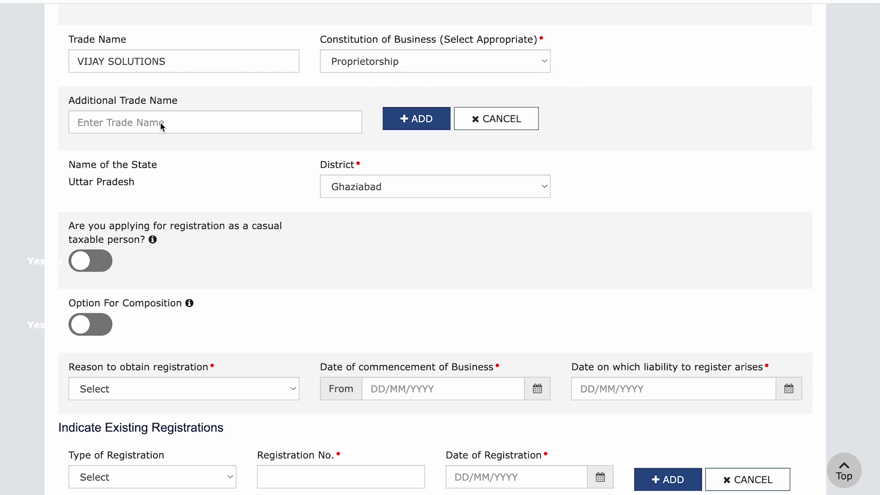
left_click_drag(193, 60, 68, 61)
left_click(129, 130)
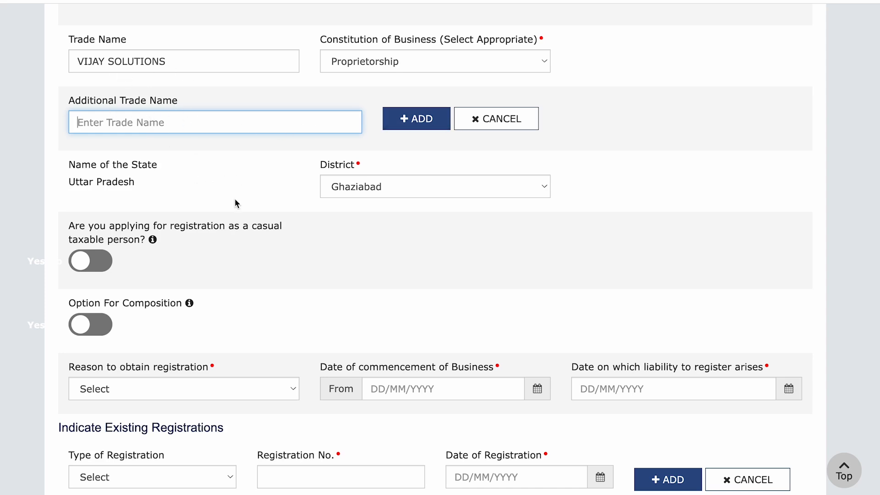
left_click_drag(69, 226, 283, 230)
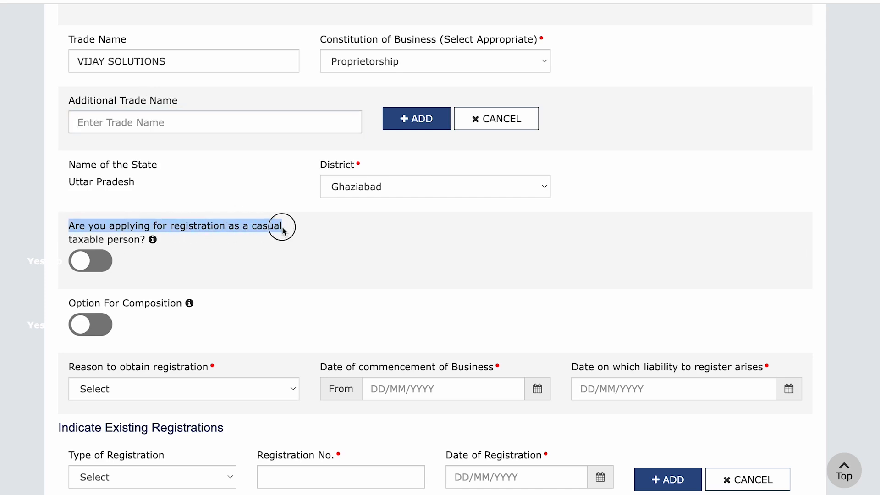
left_click_drag(69, 221, 70, 225)
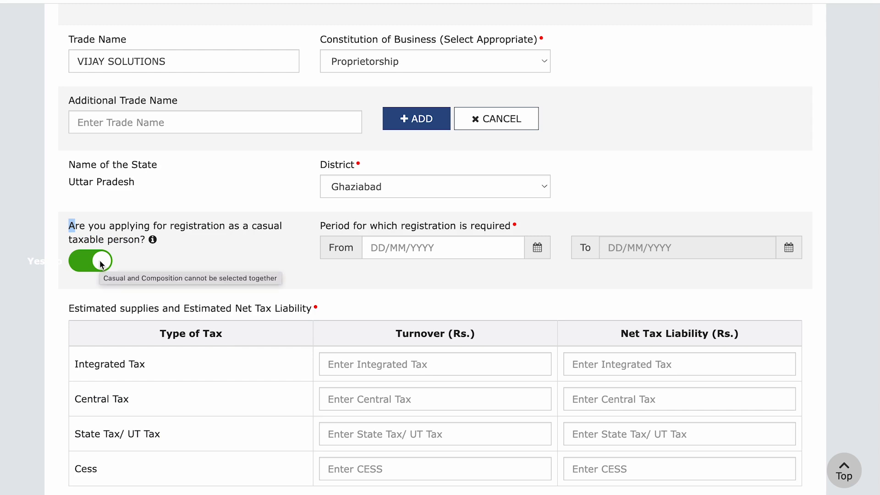
left_click(102, 264)
left_click(95, 227)
left_click(95, 262)
left_click_drag(68, 226, 141, 239)
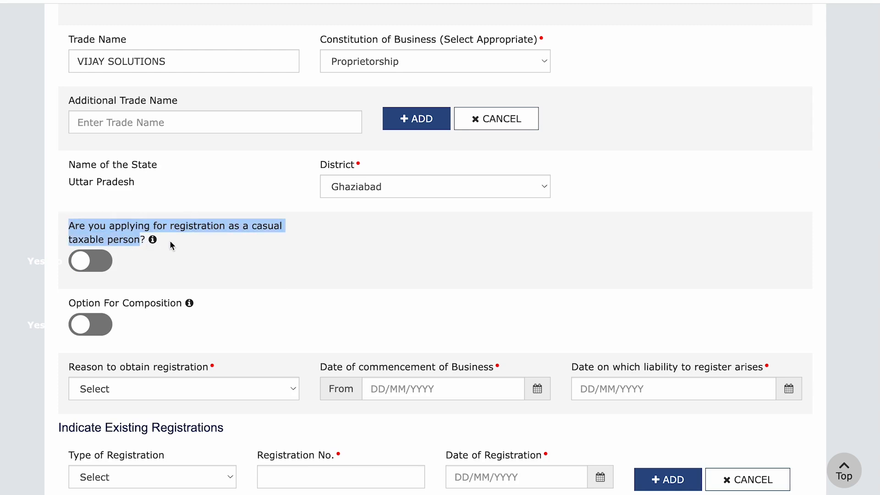
left_click(179, 232)
left_click_drag(109, 227, 226, 233)
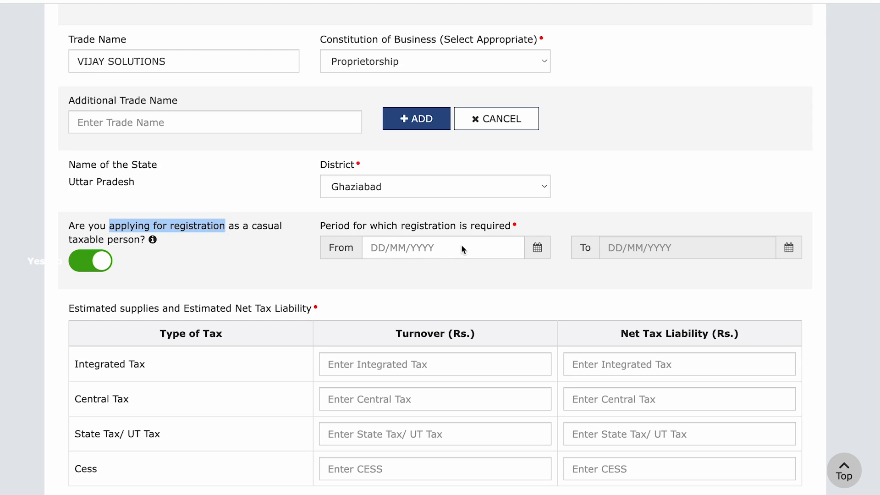
left_click_drag(331, 225, 527, 229)
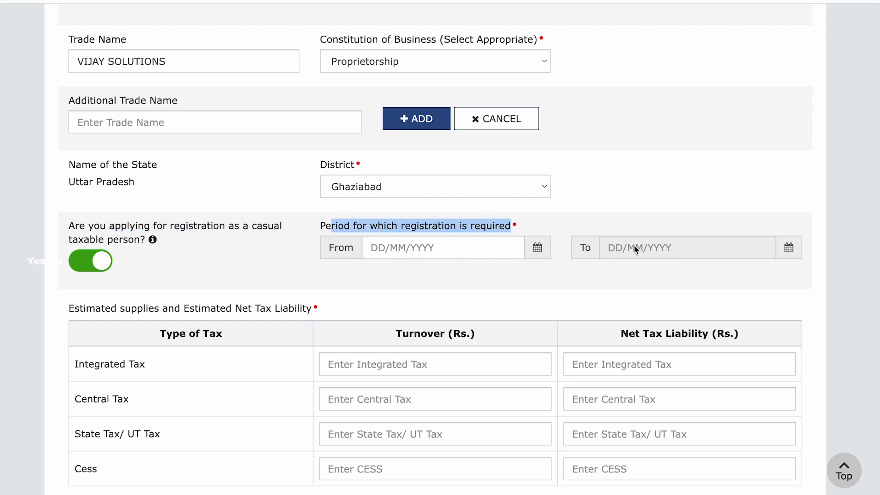
left_click(96, 262)
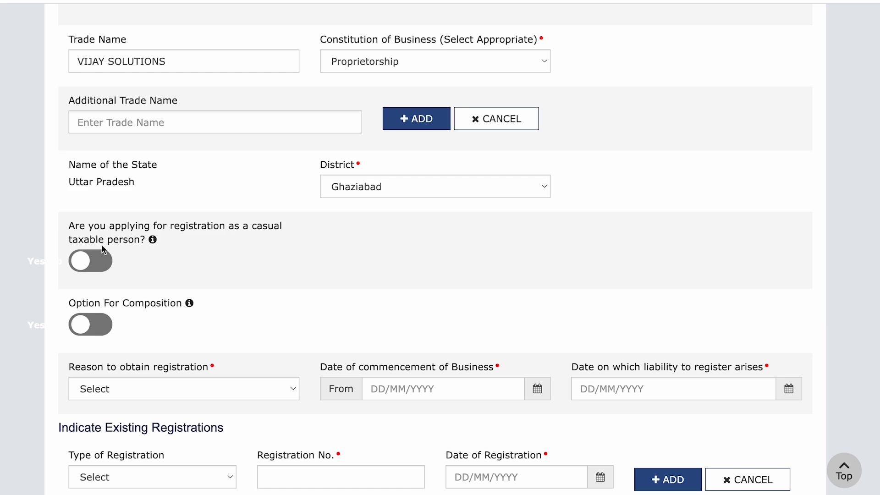
left_click_drag(119, 303, 159, 305)
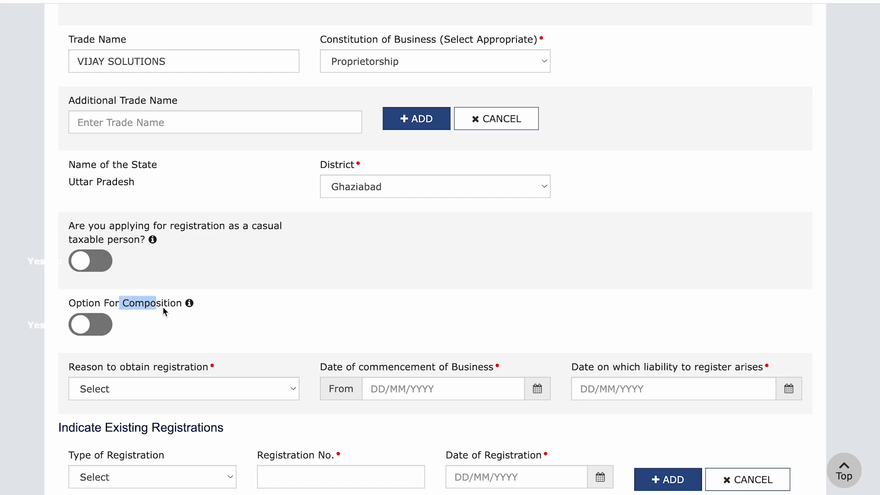
double_click(163, 307)
left_click_drag(71, 307, 181, 310)
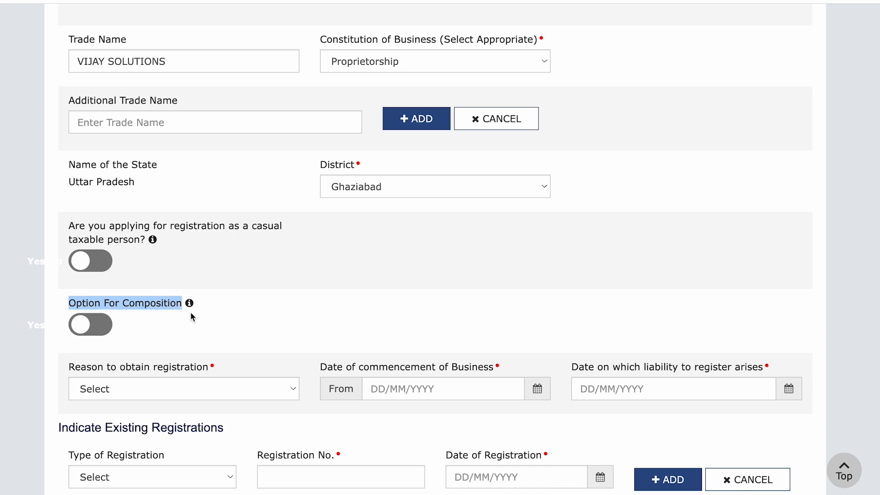
left_click(69, 303)
left_click_drag(69, 306, 183, 310)
left_click_drag(68, 307, 153, 306)
key("ctrl+minus")
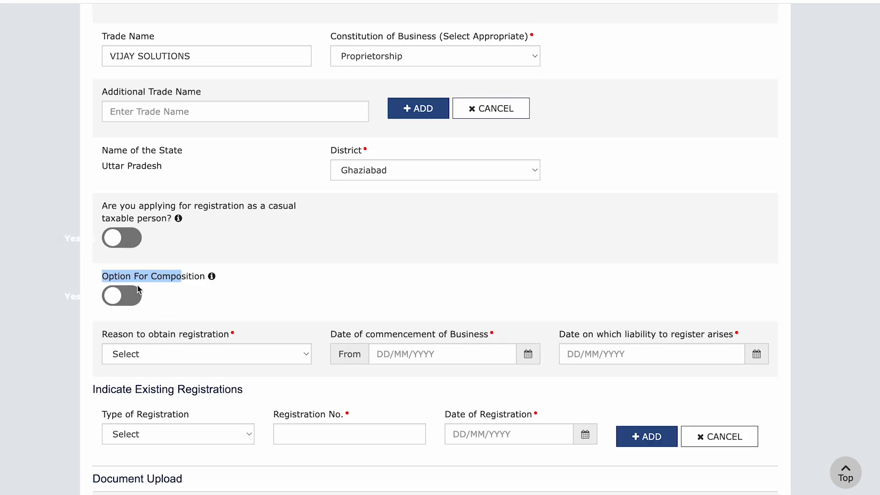
key("ctrl+plus")
Choose Voluntary Basis from the Reason to obtain registration list
scroll(136, 285, "down", 2)
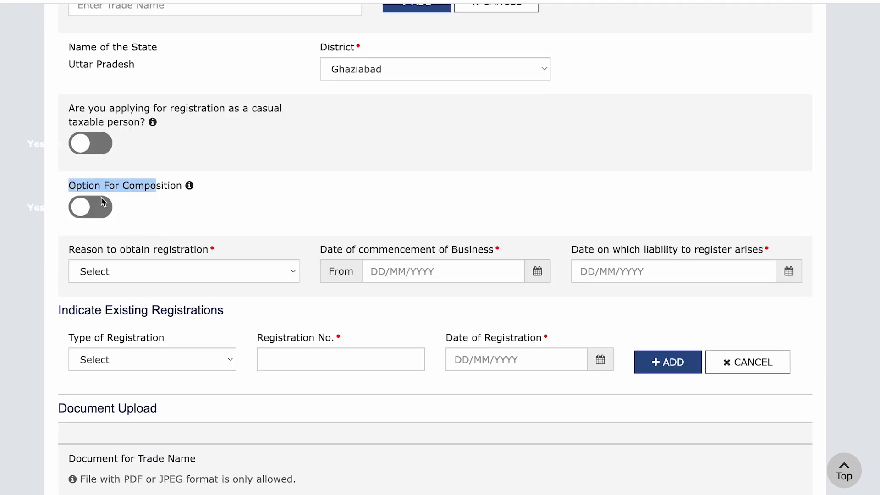
left_click_drag(69, 249, 219, 247)
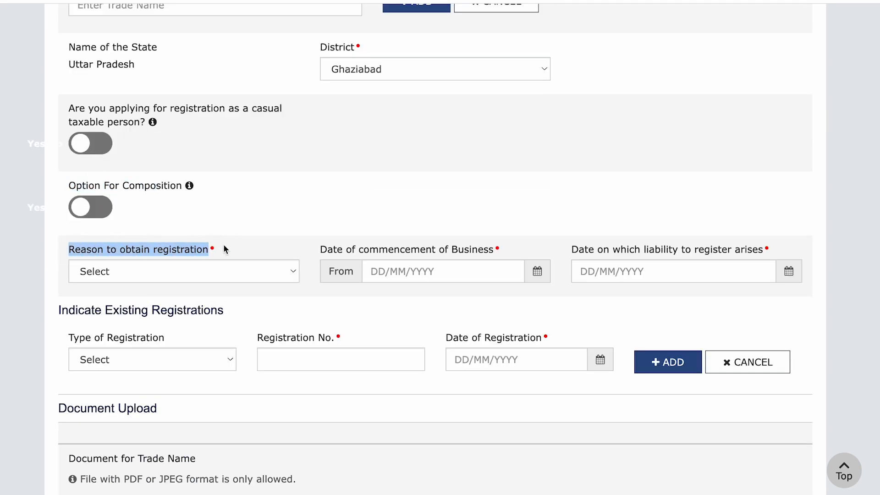
left_click(206, 274)
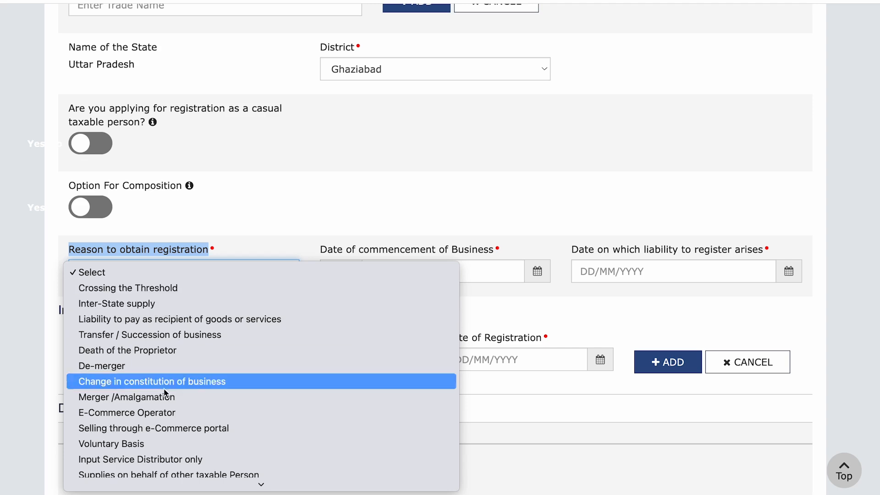
scroll(199, 445, "down", 3)
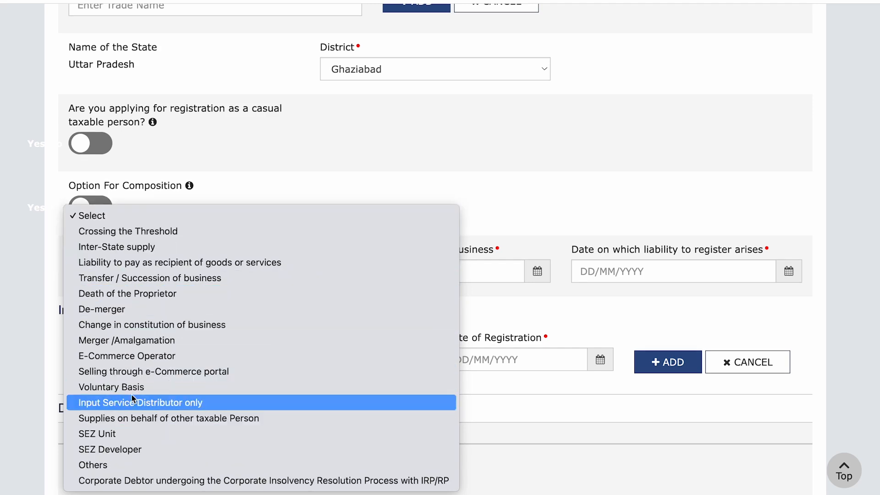
left_click(142, 388)
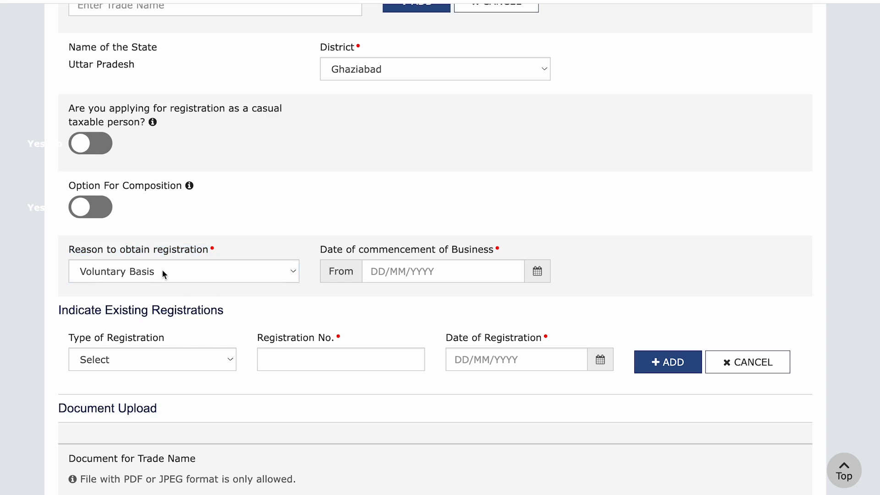
left_click_drag(329, 253, 498, 250)
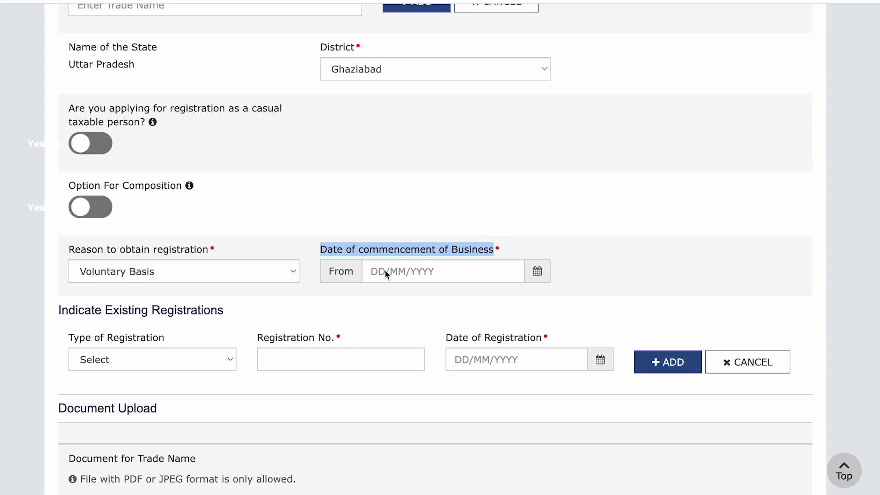
left_click_drag(321, 250, 489, 250)
Set the date of commencement of business to 21/12/2024
left_click(546, 273)
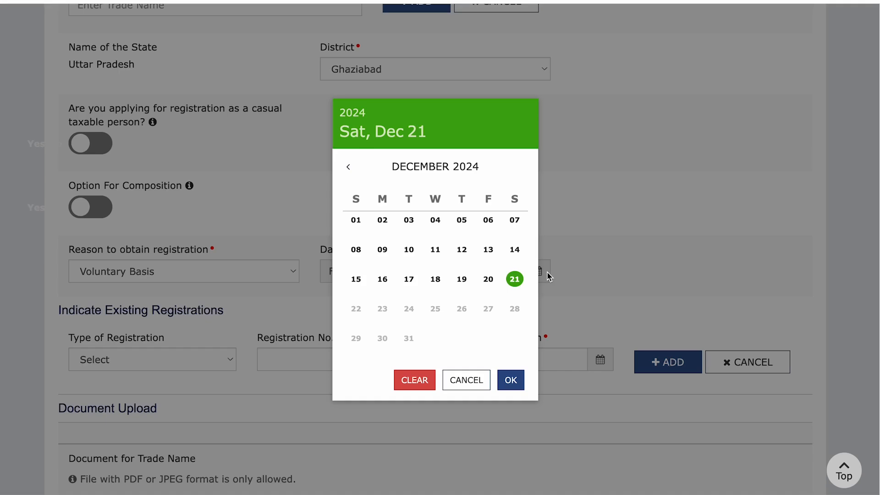
left_click(514, 279)
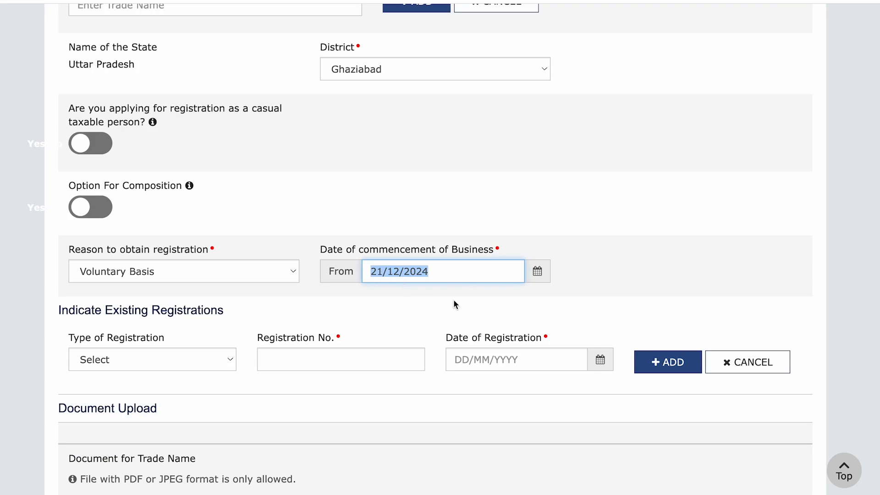
left_click(397, 232)
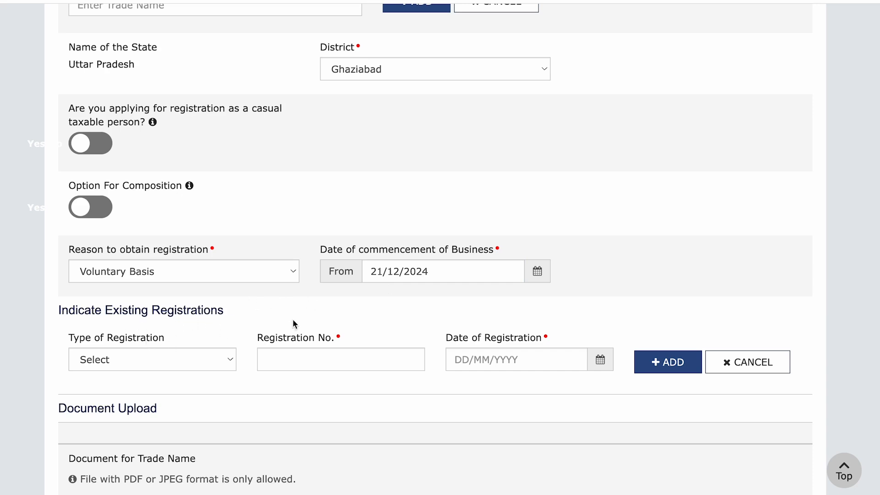
Save the business details and continue to the Promoter / Partners tab
scroll(294, 324, "down", 1)
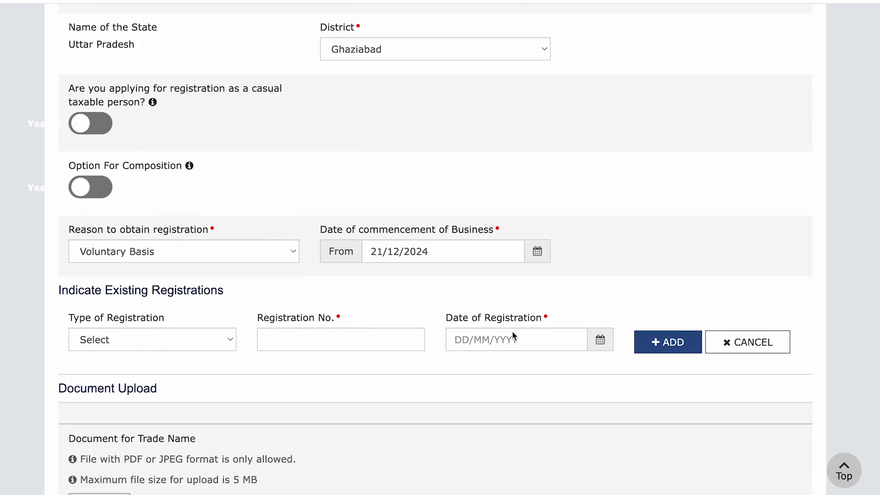
left_click(752, 344)
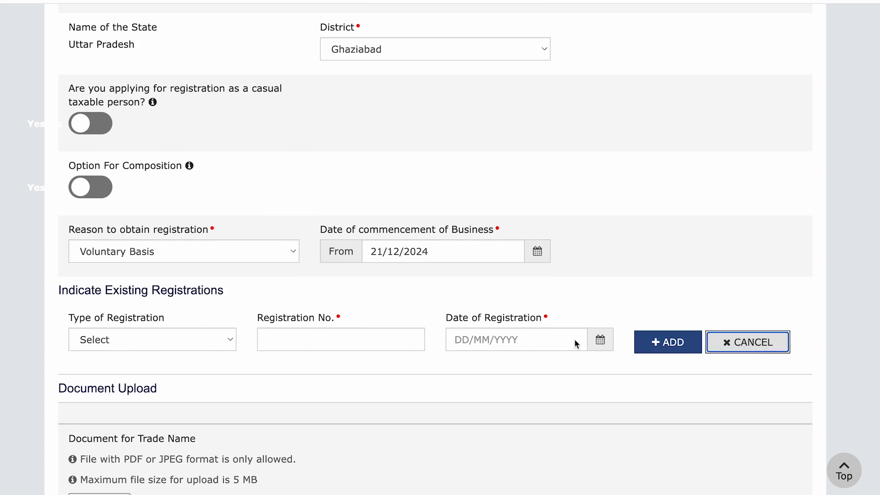
scroll(558, 338, "down", 4)
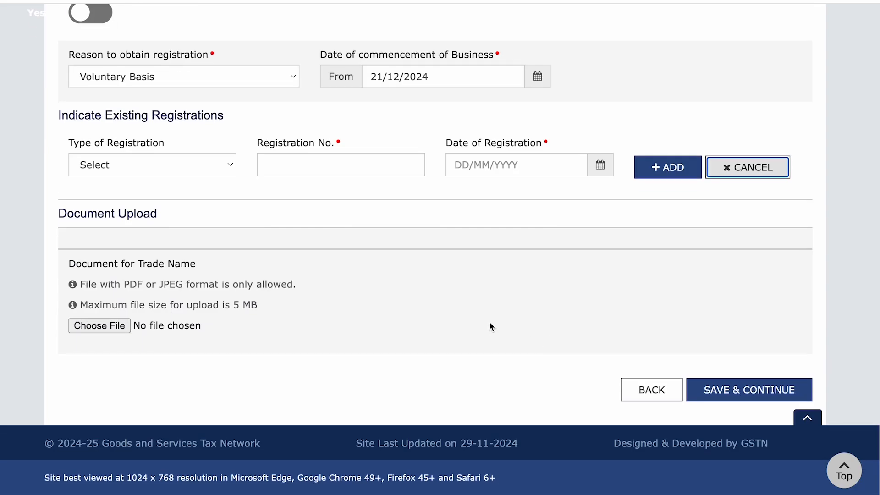
left_click_drag(59, 218, 182, 213)
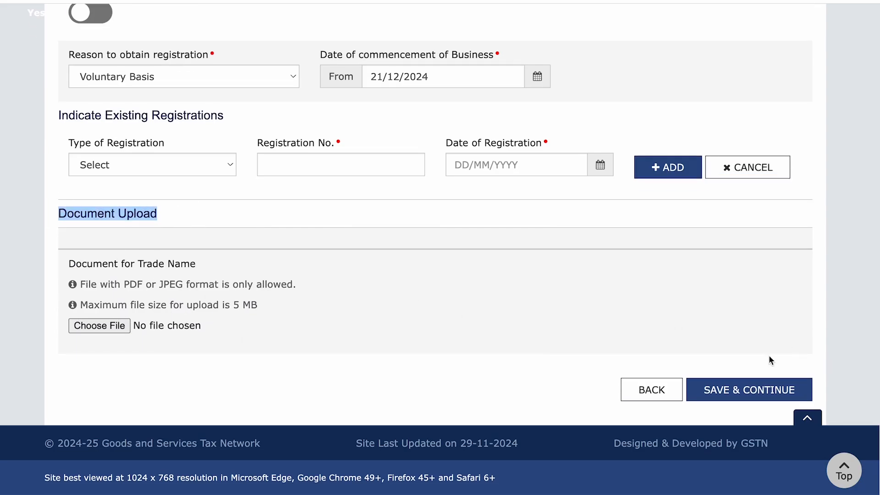
left_click(739, 390)
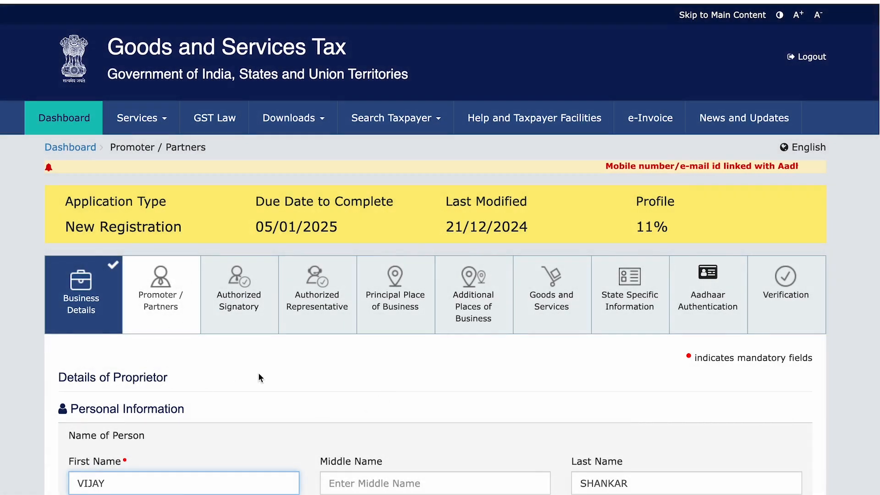
Enter the proprietor's father's name, date of birth, mobile number and e-mail address
scroll(258, 372, "down", 9)
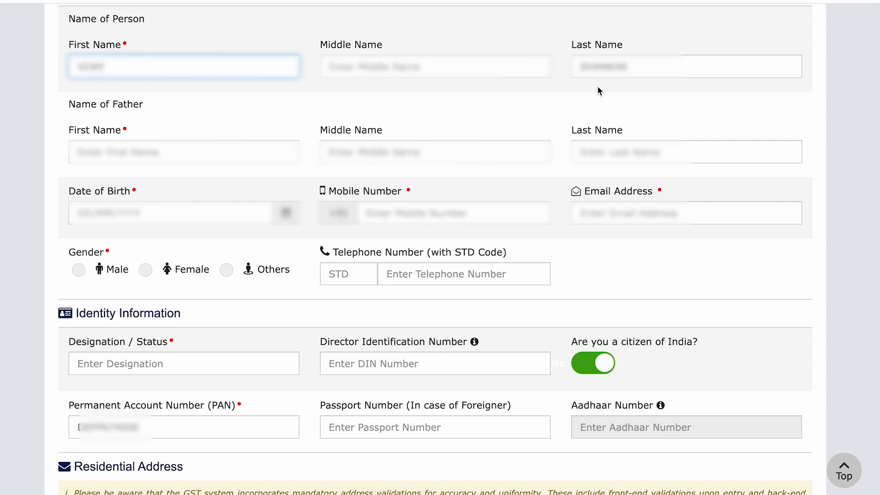
left_click(192, 153)
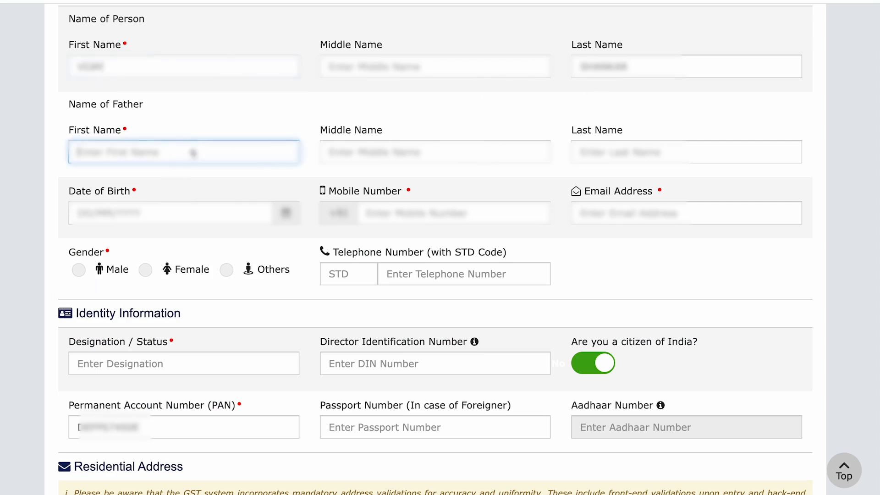
type("Tarun")
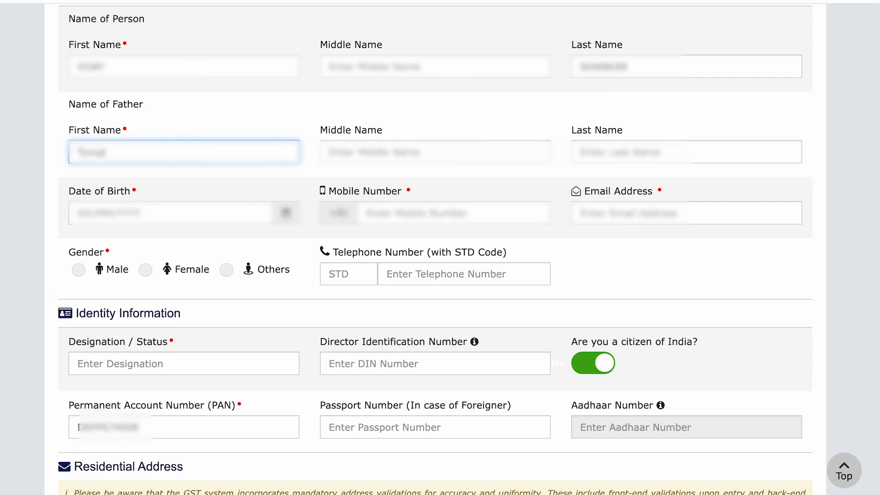
left_click(153, 190)
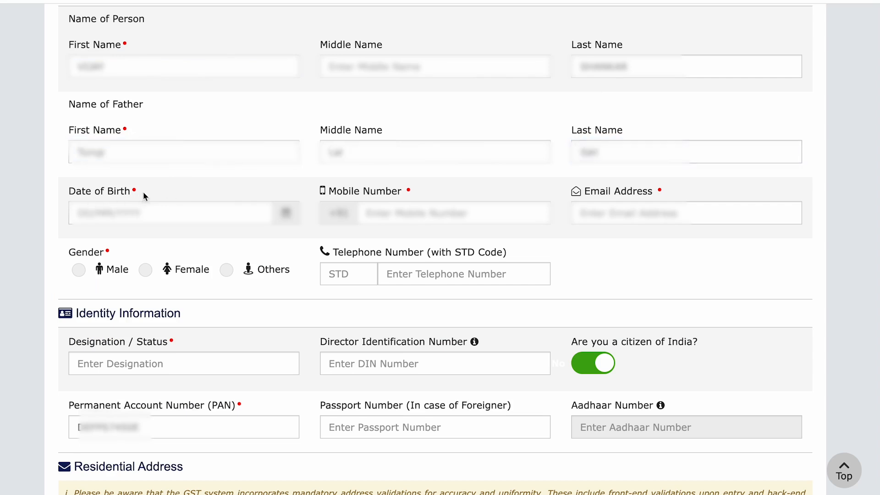
left_click(286, 212)
left_click(390, 217)
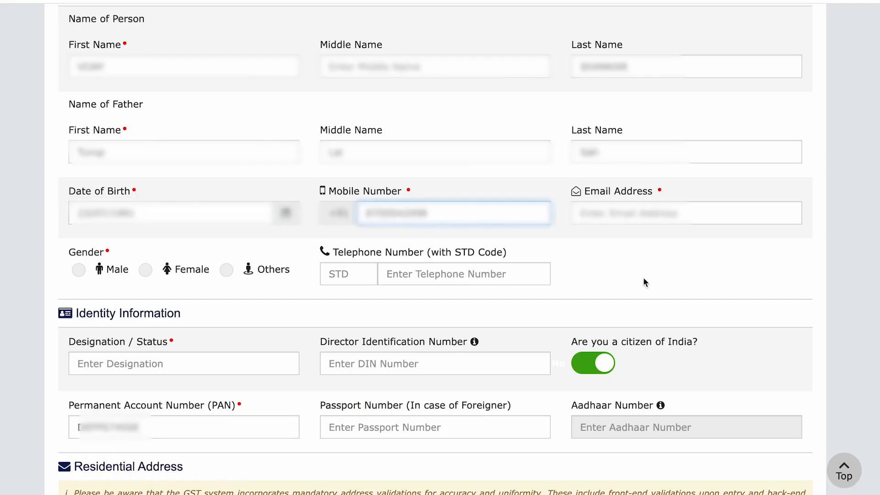
left_click(642, 278)
left_click(586, 216)
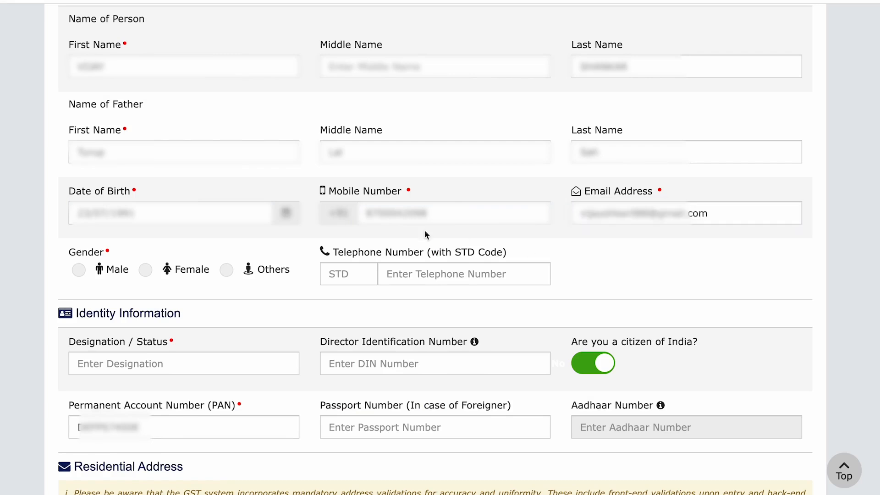
Set the proprietor's gender to Male and designation to Proprietor
left_click(91, 277)
left_click_drag(87, 313, 239, 317)
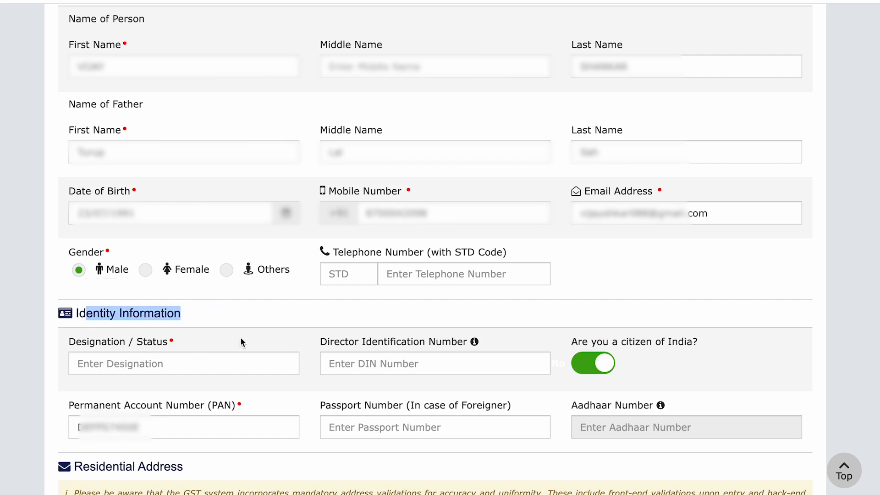
left_click(190, 366)
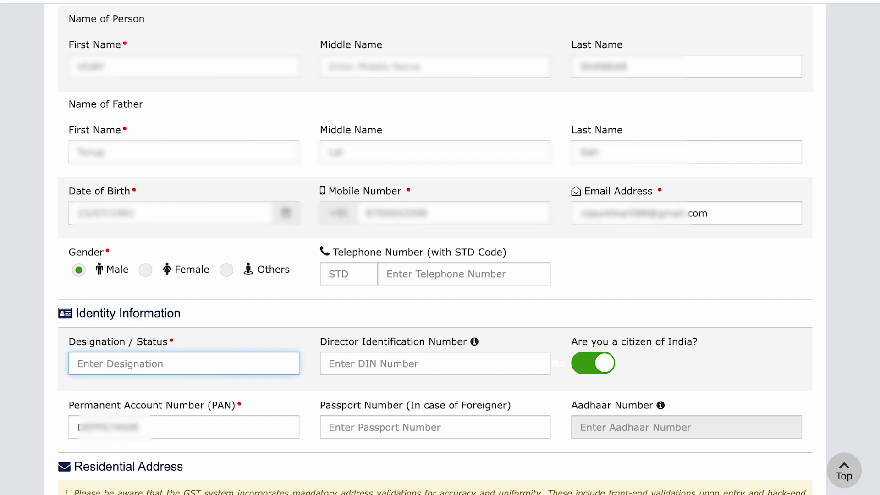
type("Proprietor")
left_click(168, 386)
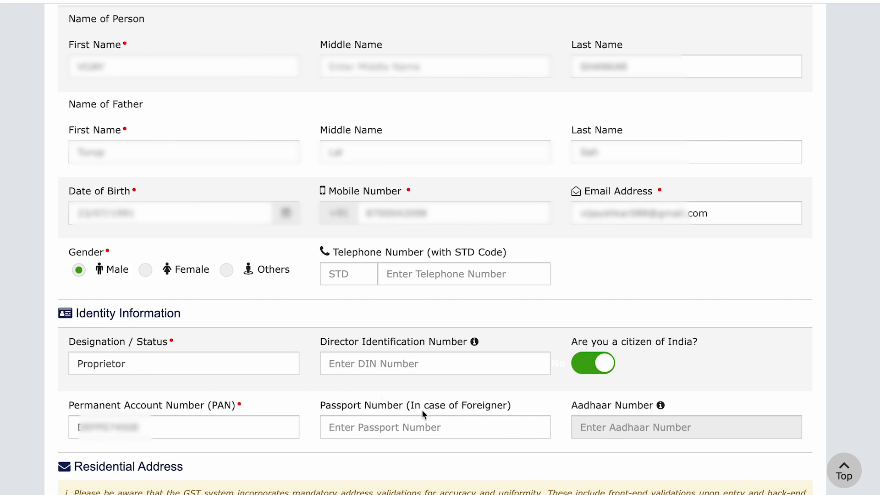
scroll(421, 406, "down", 10)
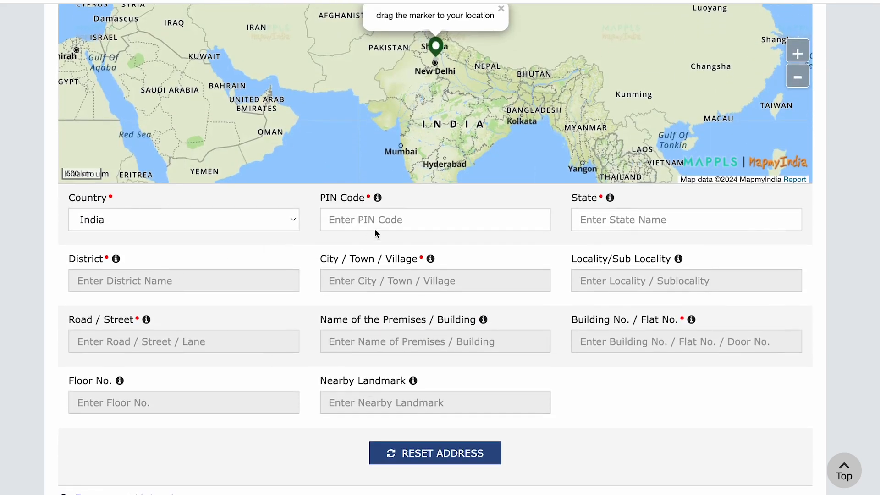
Enter the residential PIN code and complete the address down to the nearby landmark
left_click(380, 227)
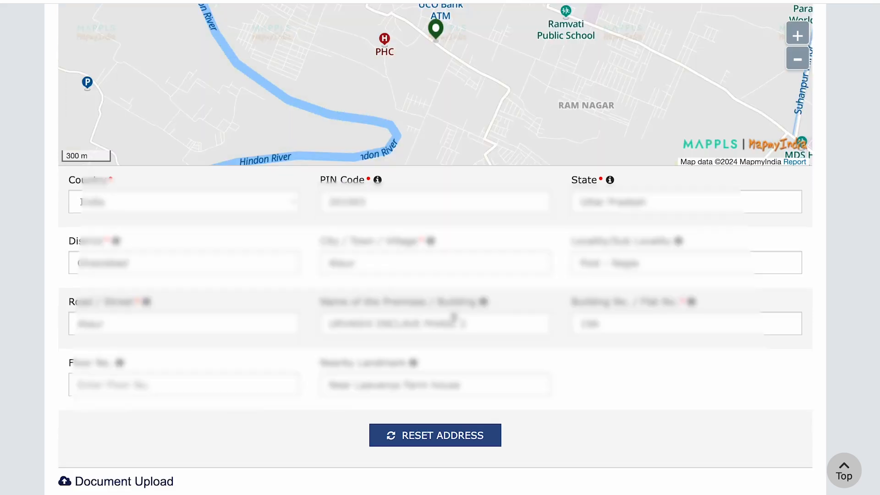
scroll(611, 403, "down", 8)
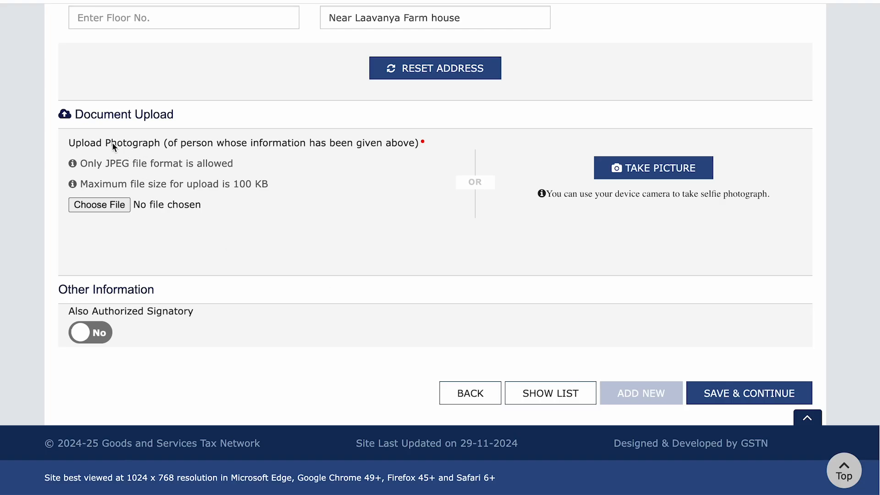
Attach Passport_Photograph.jpg from the online form folder under Document Upload as the proprietor's photo
left_click_drag(112, 143, 157, 144)
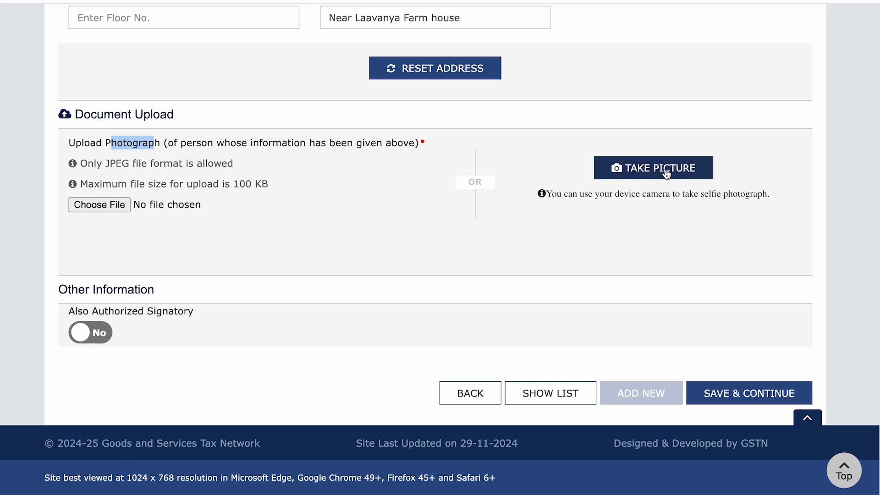
left_click(111, 207)
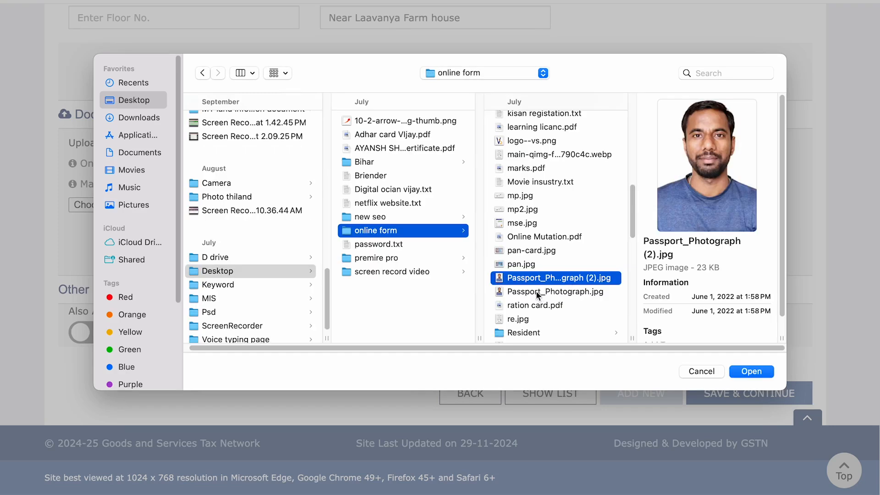
left_click(537, 293)
left_click(755, 373)
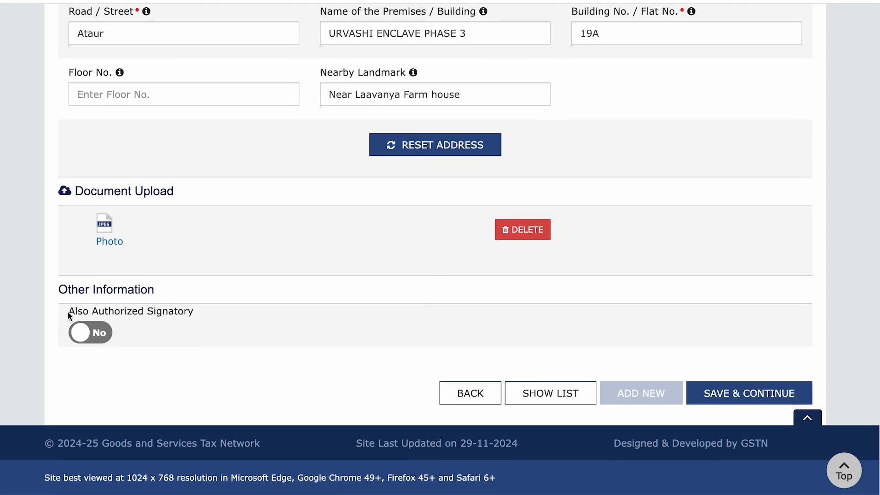
Set Also Authorized Signatory to Yes, then save the promoter details despite the locality warning
left_click_drag(67, 311, 205, 311)
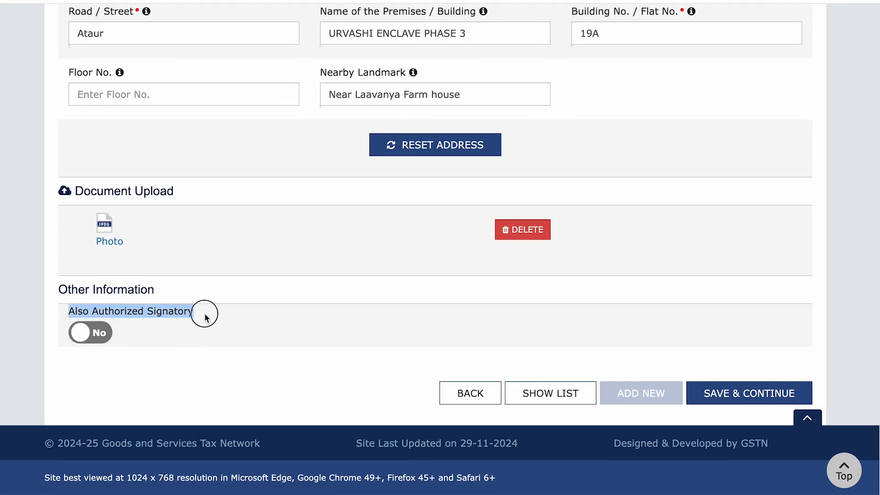
left_click(91, 338)
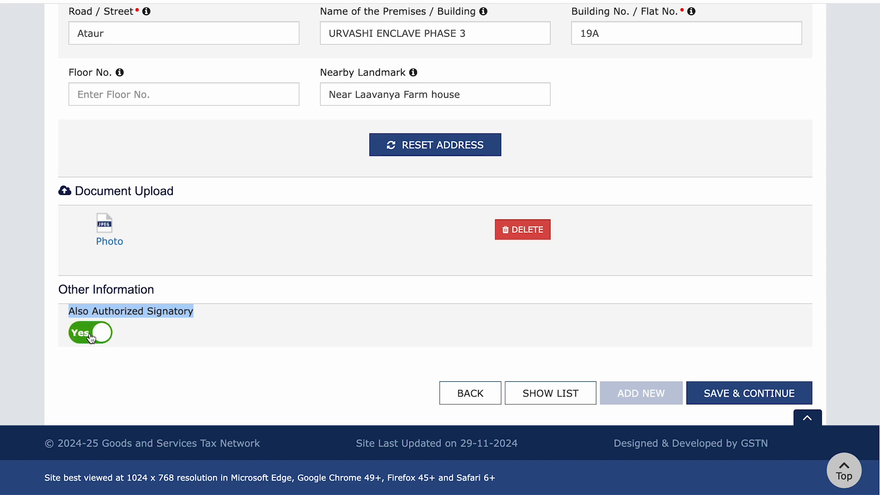
left_click(746, 397)
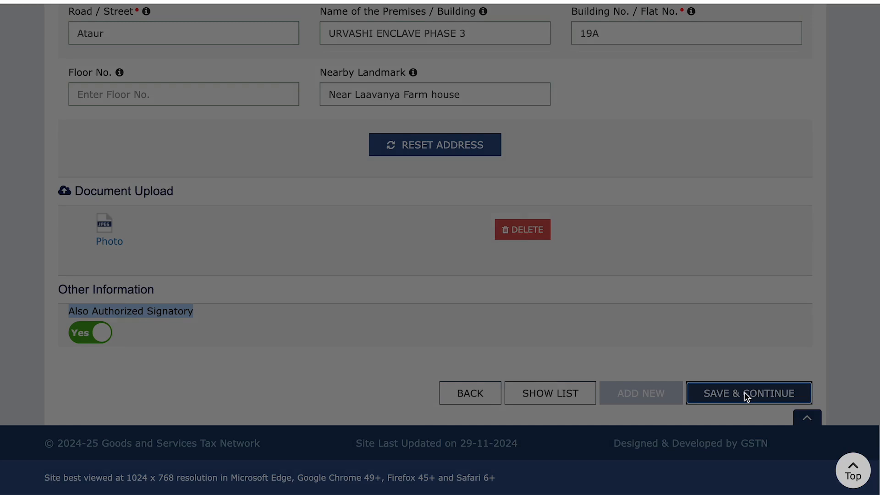
left_click_drag(263, 171, 361, 172)
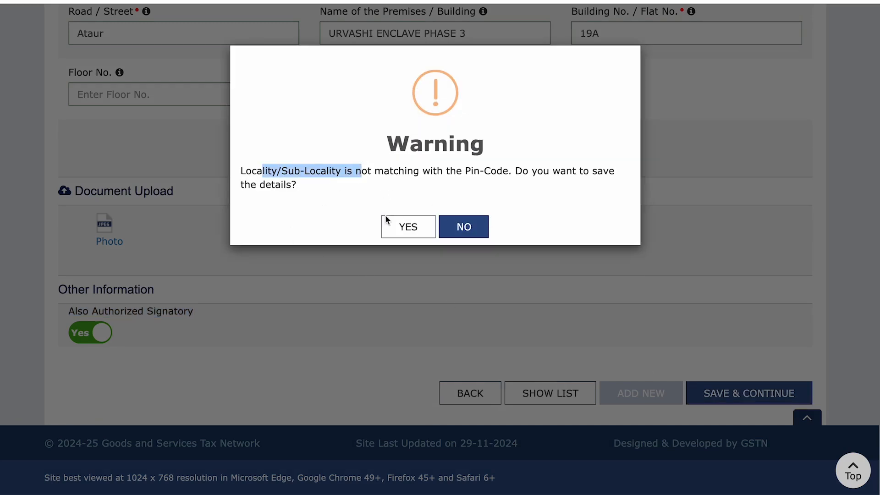
left_click(399, 227)
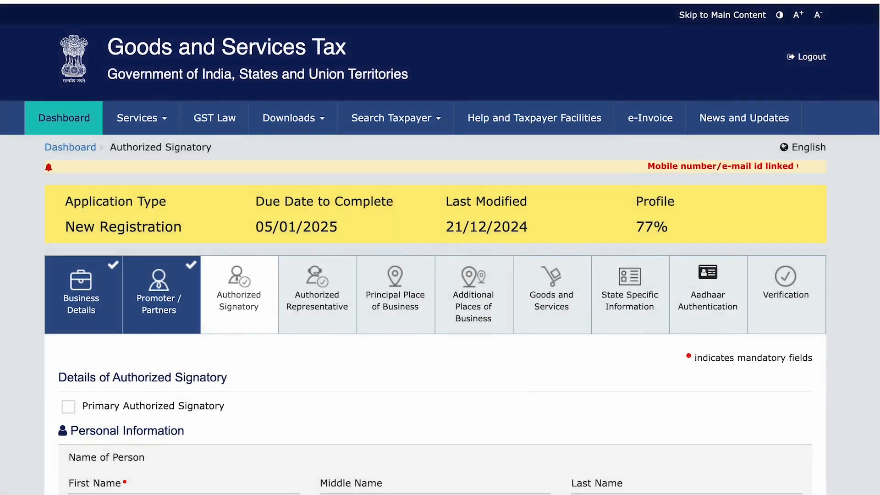
Tick Primary Authorized Signatory for the proprietor and save the Authorized Signatory details
scroll(504, 367, "down", 5)
scroll(431, 342, "up", 1)
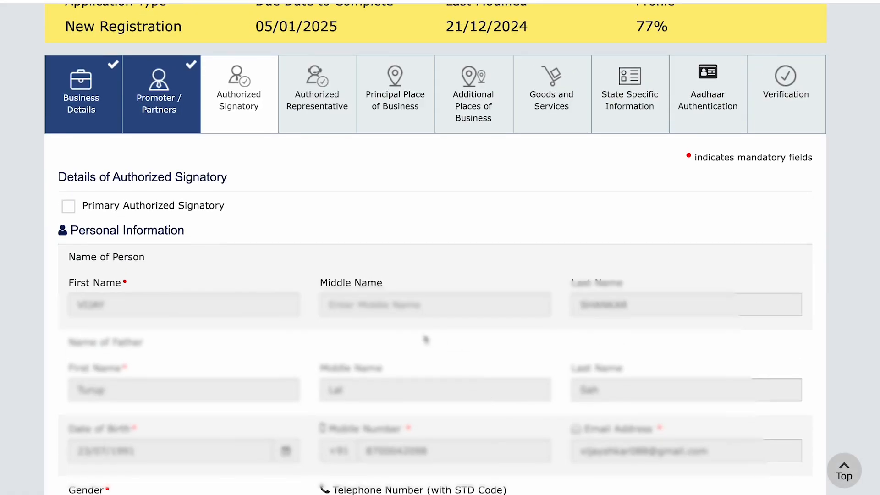
left_click_drag(127, 196, 226, 196)
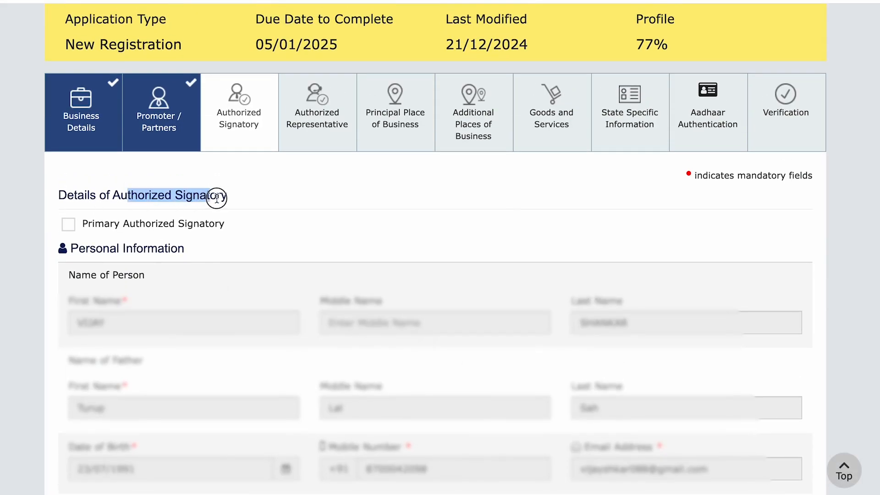
left_click(69, 226)
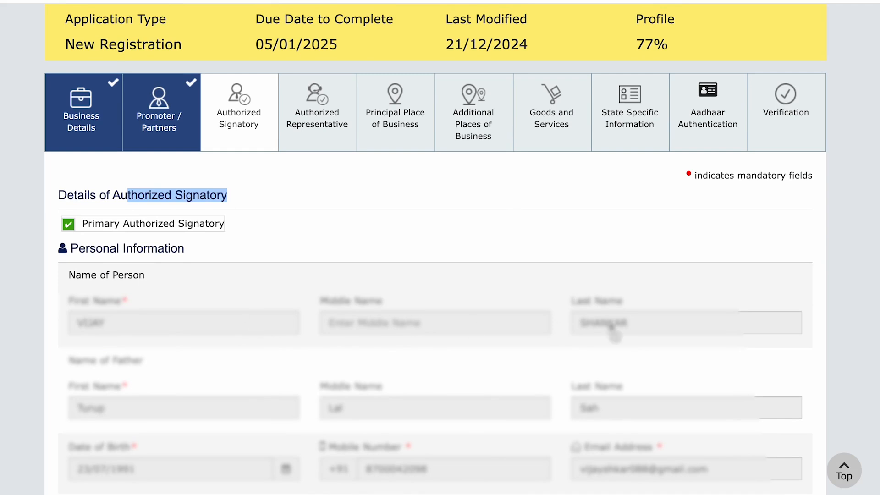
scroll(323, 385, "down", 15)
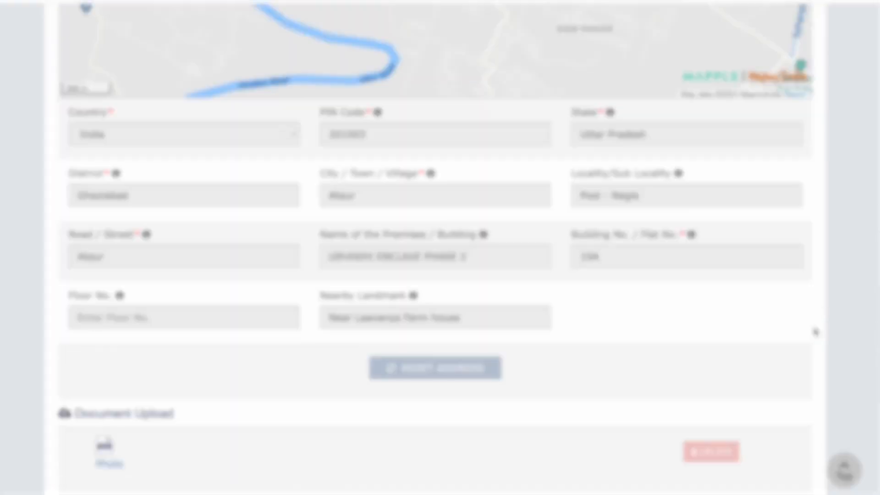
scroll(526, 357, "down", 7)
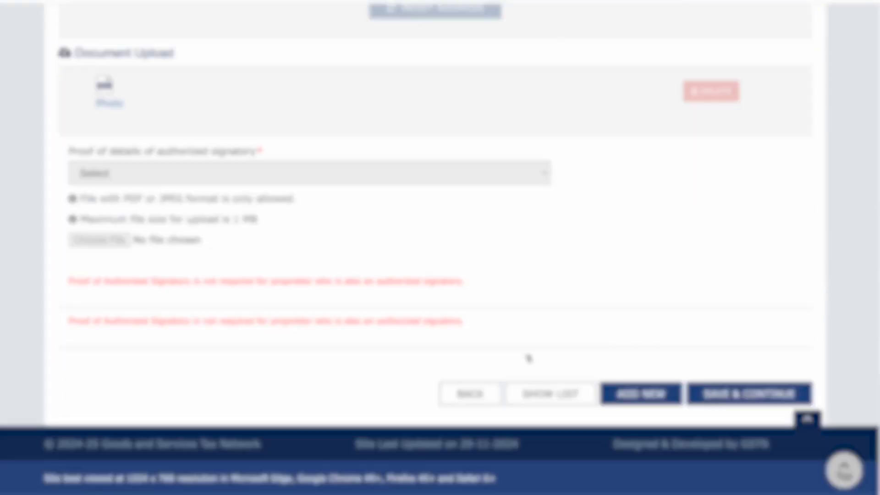
left_click(754, 403)
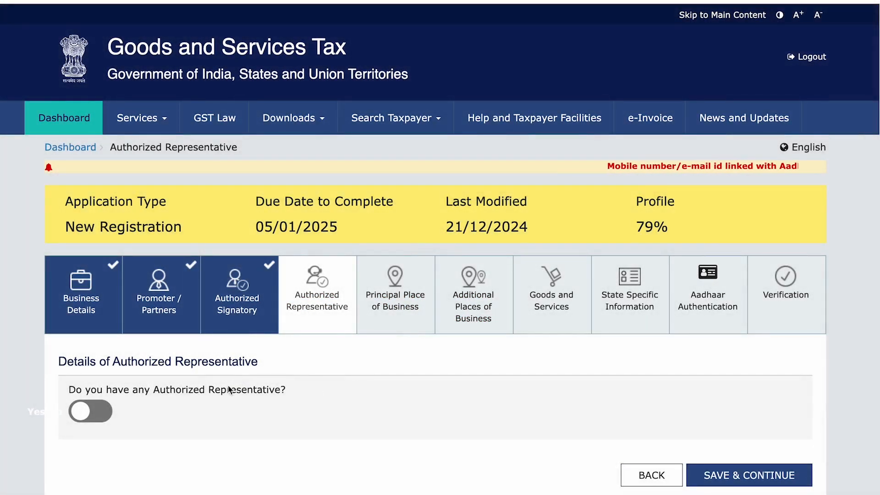
Keep Authorized Representative at No and save to reach the Principal Place of Business form
left_click_drag(113, 363, 267, 367)
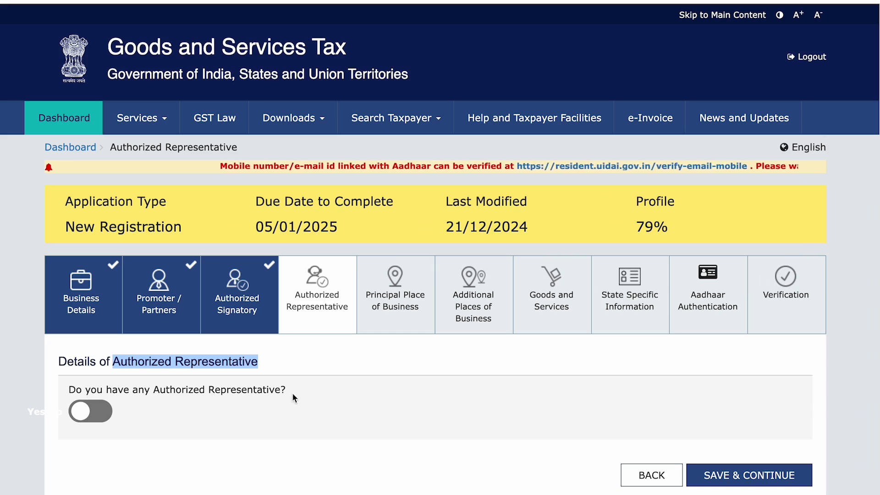
scroll(296, 395, "down", 1)
left_click(733, 449)
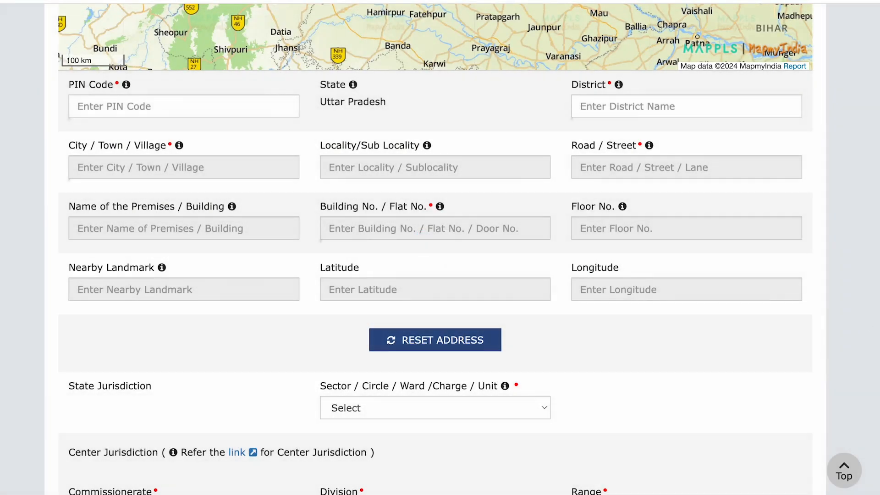
Search 'atay' on the map, drag the marker onto the road and confirm the Ghaziabad location
mouse_move(875, 292)
left_mouse_down()
mouse_move(876, 175)
mouse_move(875, 204)
left_mouse_up()
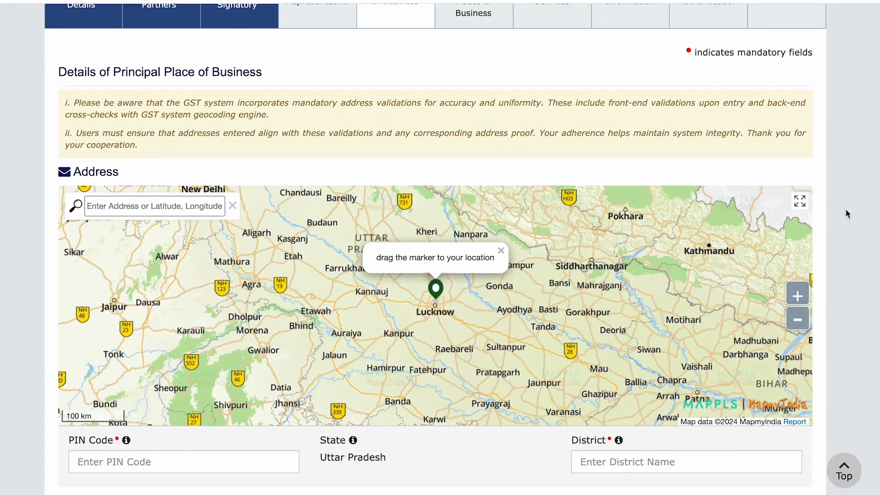
left_click(173, 210)
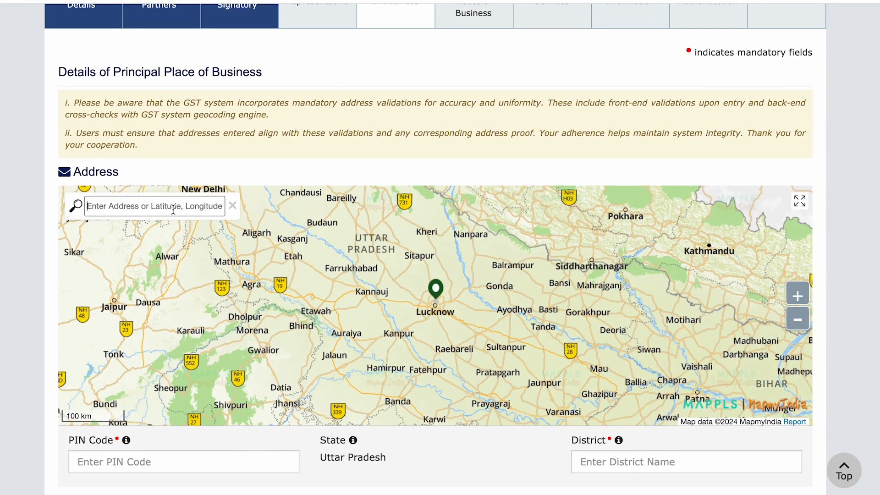
type("atay")
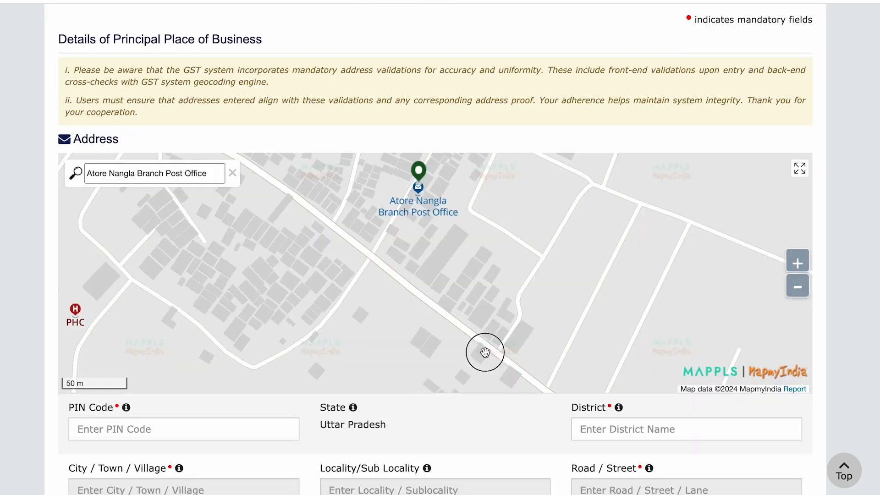
left_click_drag(418, 174, 484, 352)
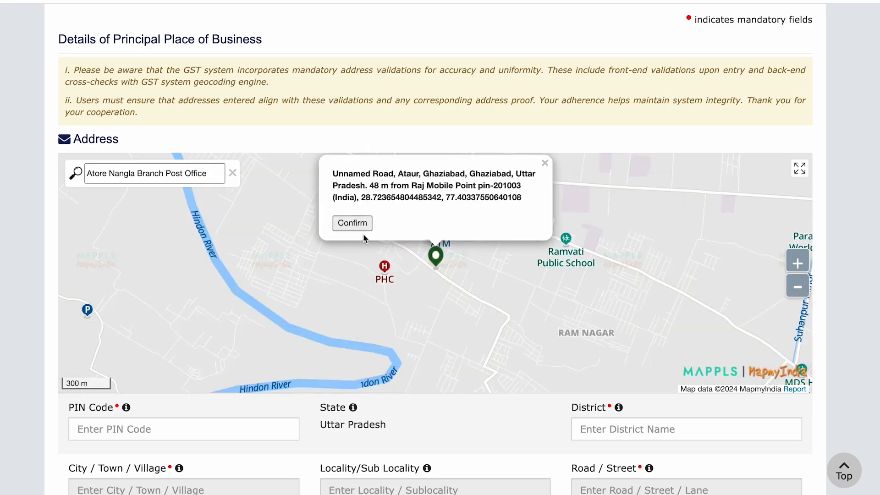
left_click(355, 225)
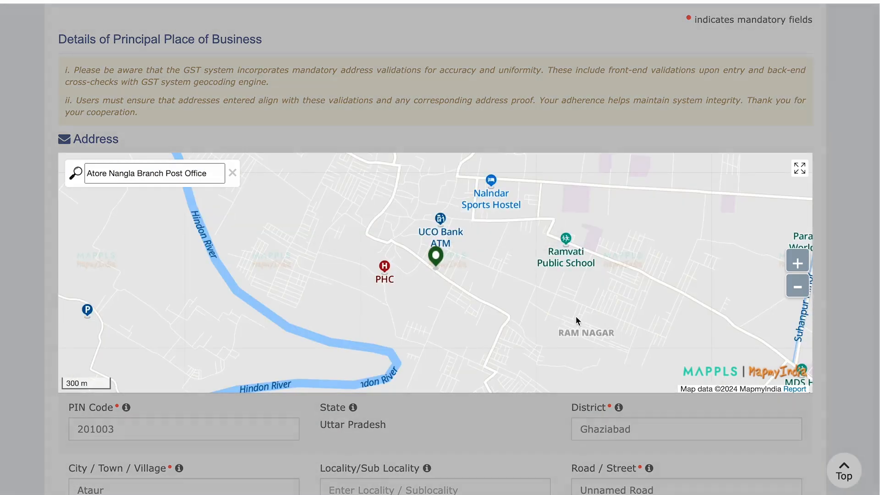
scroll(479, 390, "down", 8)
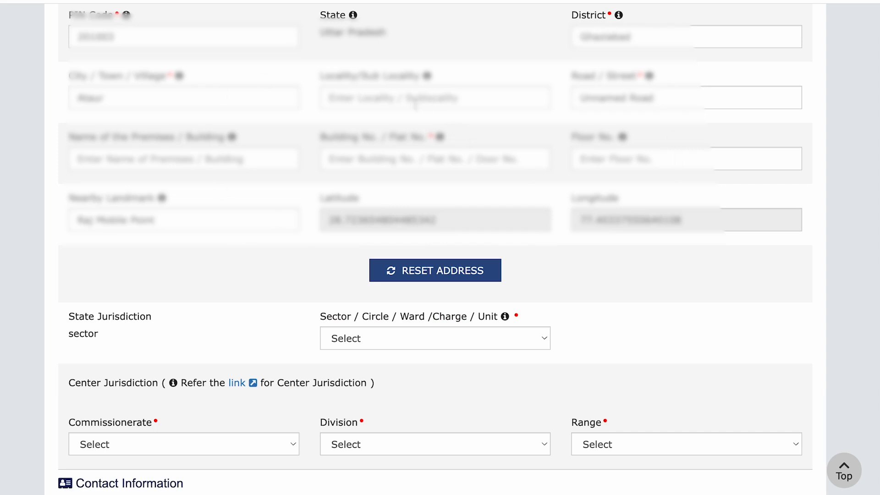
scroll(80, 285, "down", 1)
left_click_drag(69, 282, 104, 303)
Follow the Center Jurisdiction reference link and proceed to the external cbec-gst.gov.in site
left_click(356, 305)
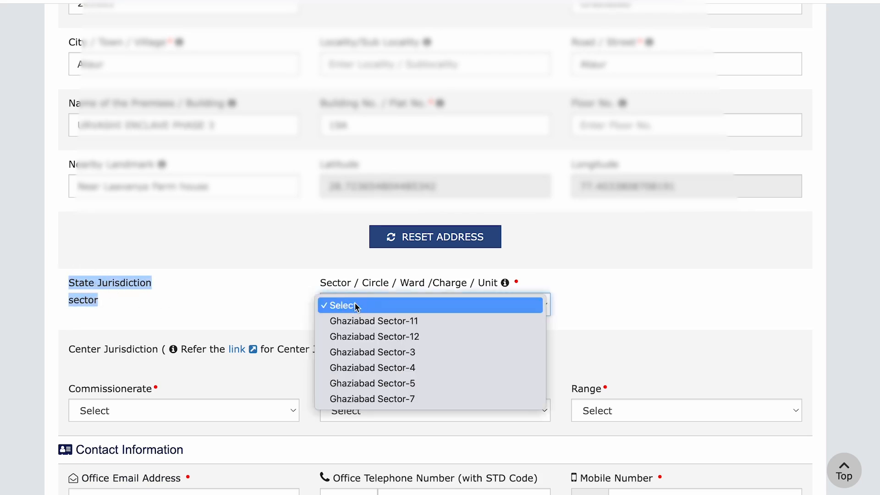
left_click(274, 292)
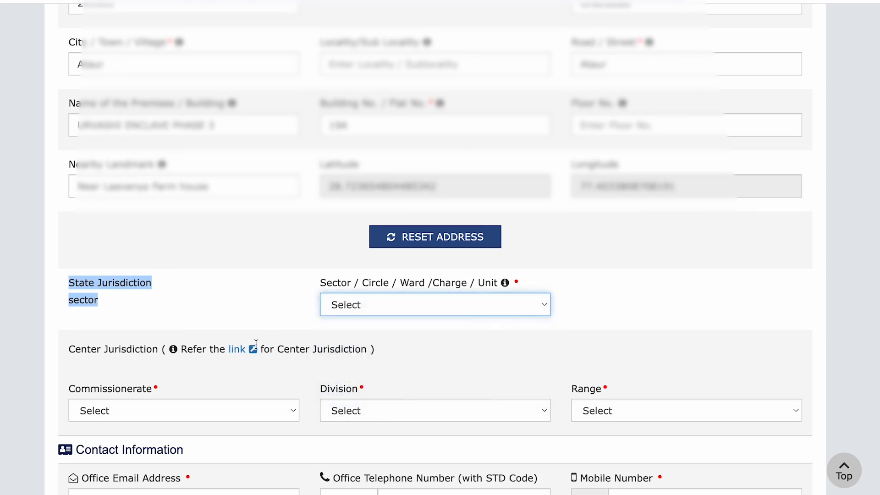
left_click(236, 349)
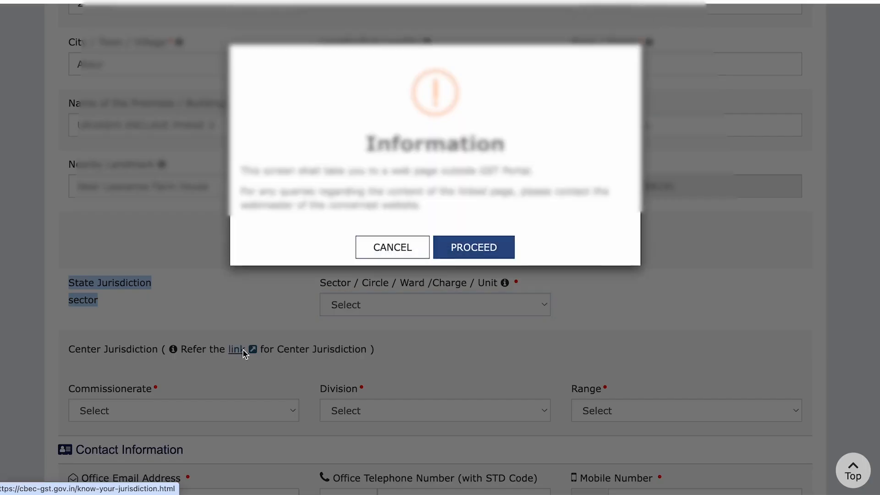
left_click(477, 251)
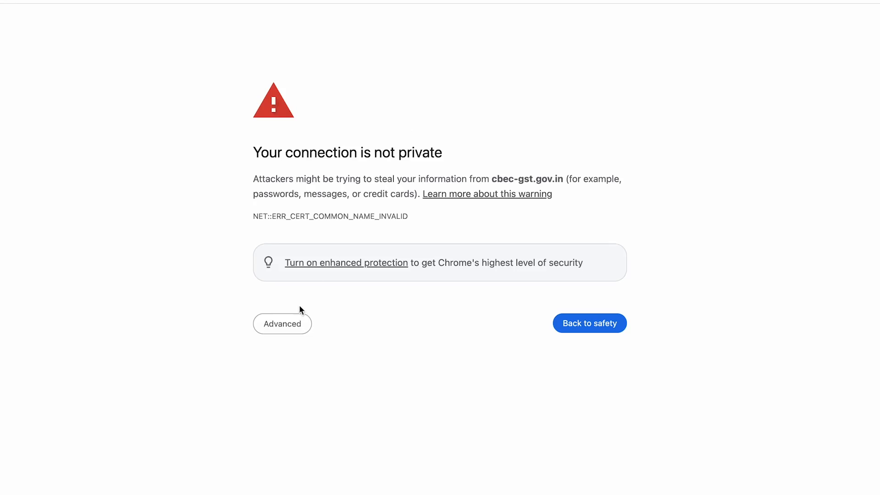
Bypass the certificate warning, then Google the pasted CBIC jurisdiction URL and open the result
left_click(293, 325)
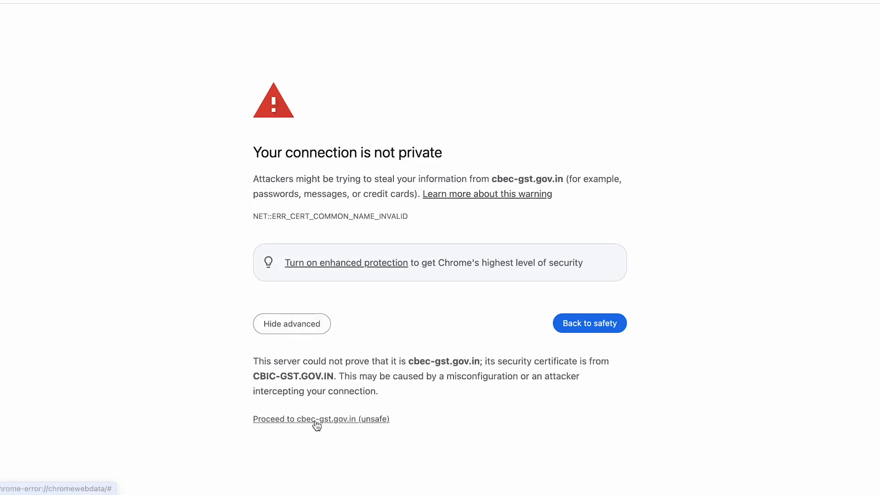
left_click(387, 420)
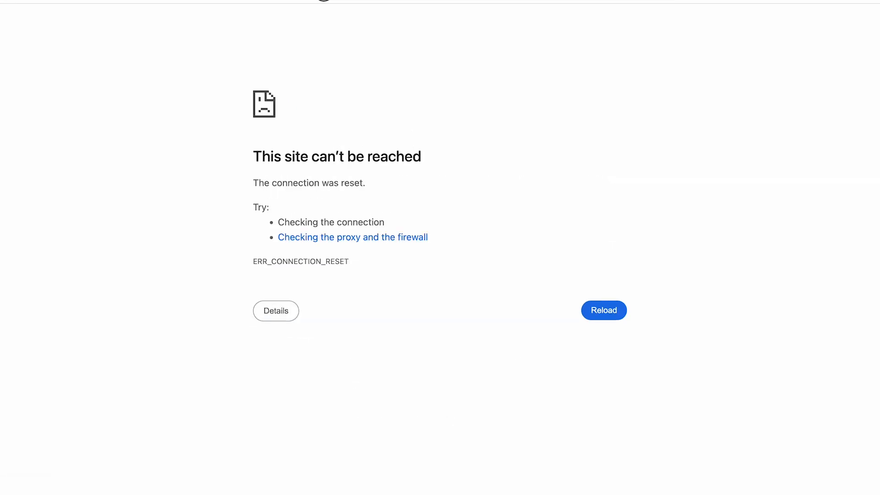
key("ctrl+l")
type("go")
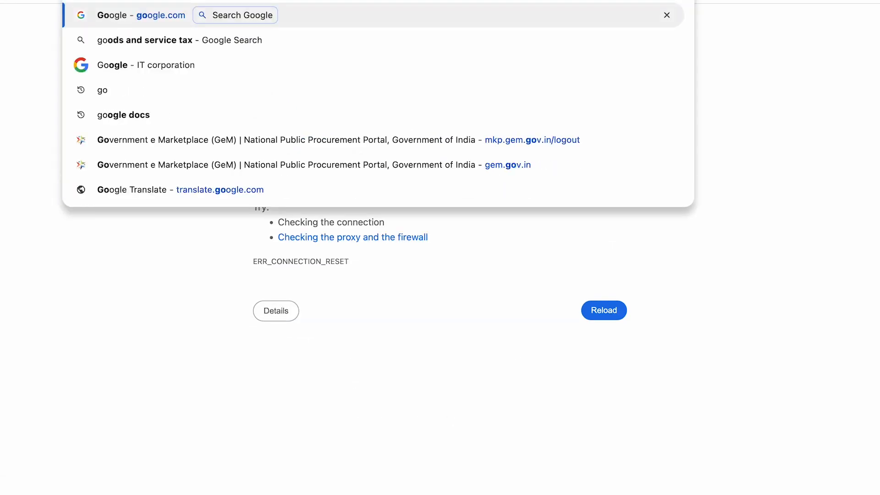
key("Return")
type("https://cbec-gst.gov.in/know-your-jurisdiction.html")
key("Return")
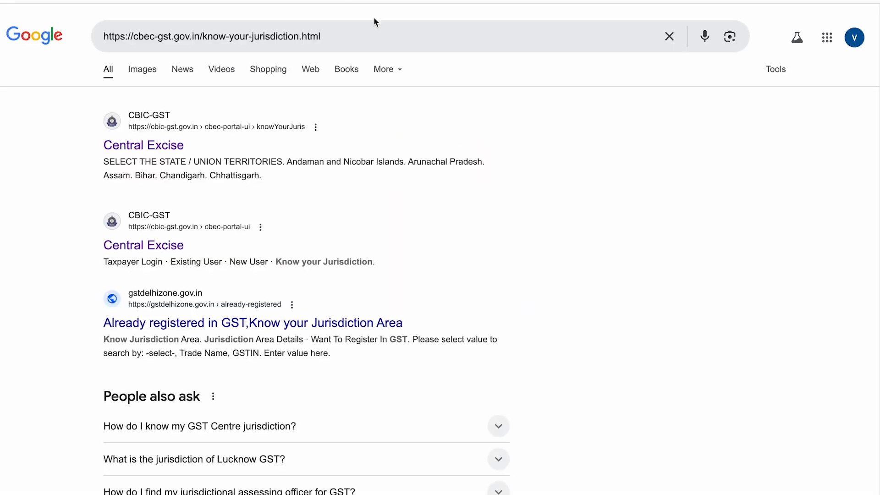
left_click(151, 146)
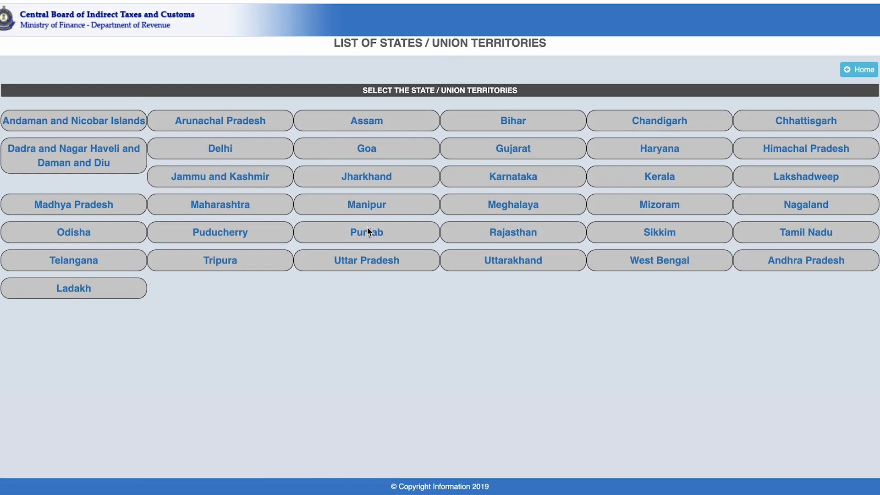
Drill through Uttar Pradesh, MEERUT zone and GHAZIABAD commissionerate to view DIVISION II GHAZIABAD's ranges
left_click(353, 261)
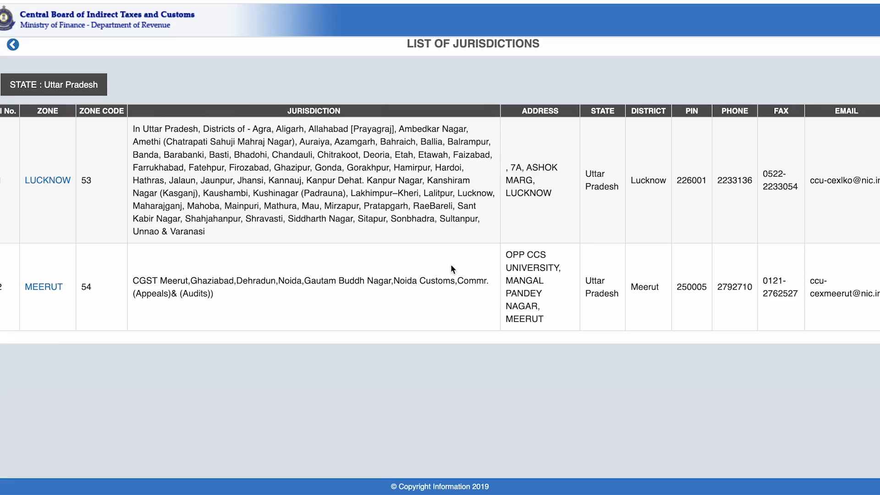
left_click_drag(145, 280, 270, 302)
left_click(51, 292)
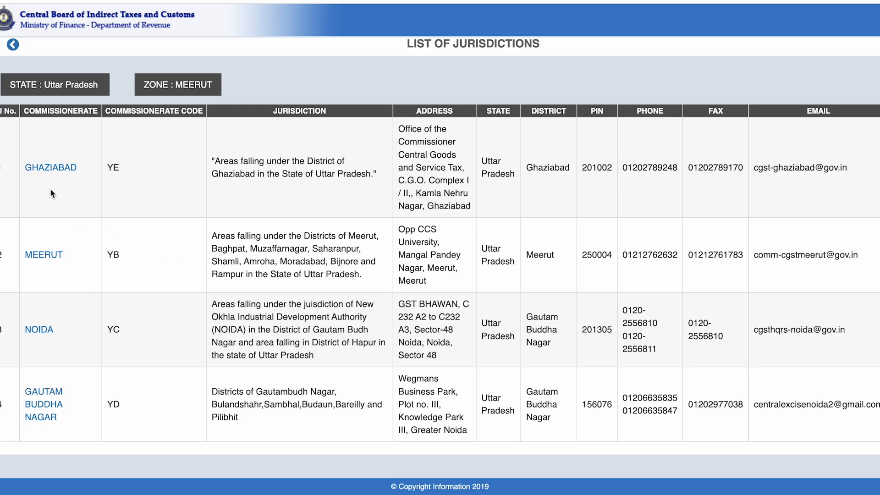
left_click(51, 167)
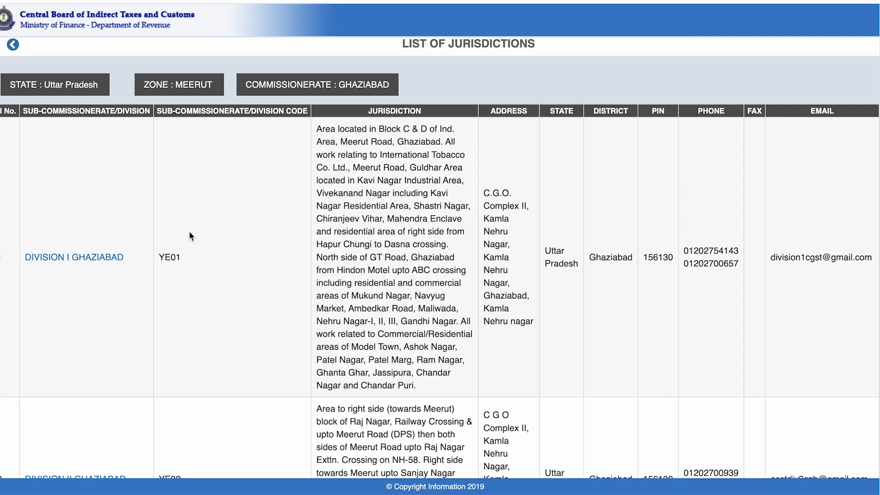
key("ctrl+f")
scroll(118, 298, "down", 8)
left_click(87, 120)
left_click_drag(32, 142, 51, 357)
left_click(51, 360)
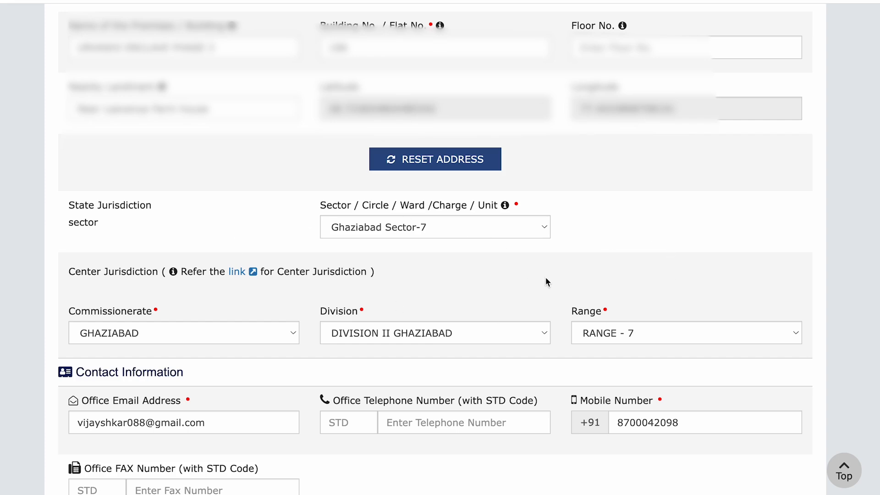
Set the nature of possession of premises to Own
scroll(546, 277, "down", 5)
scroll(547, 278, "down", 6)
left_click_drag(83, 70, 247, 73)
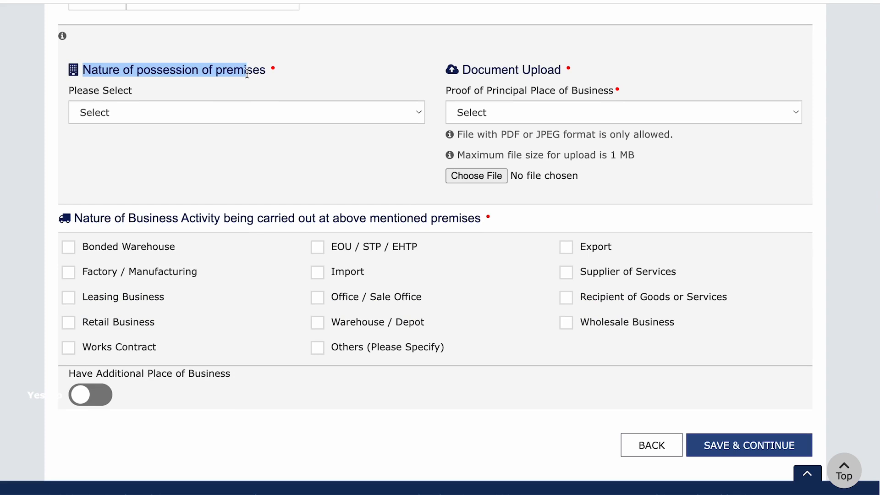
left_click(229, 113)
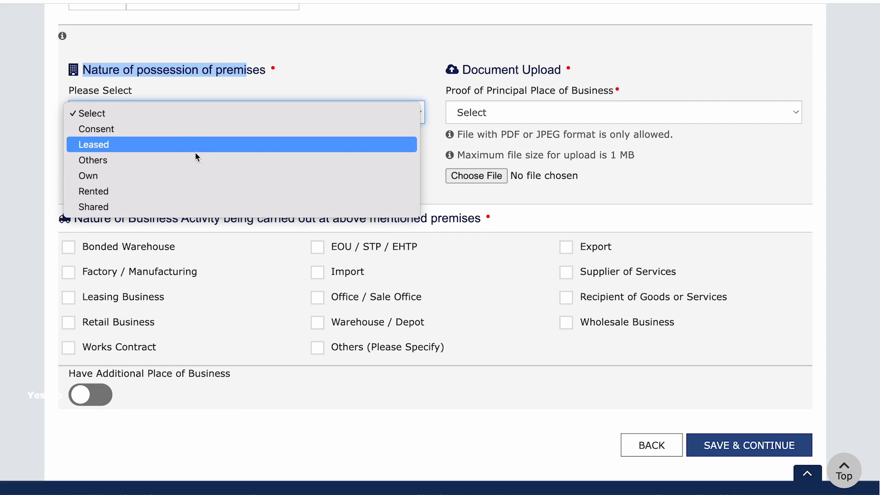
left_click(158, 177)
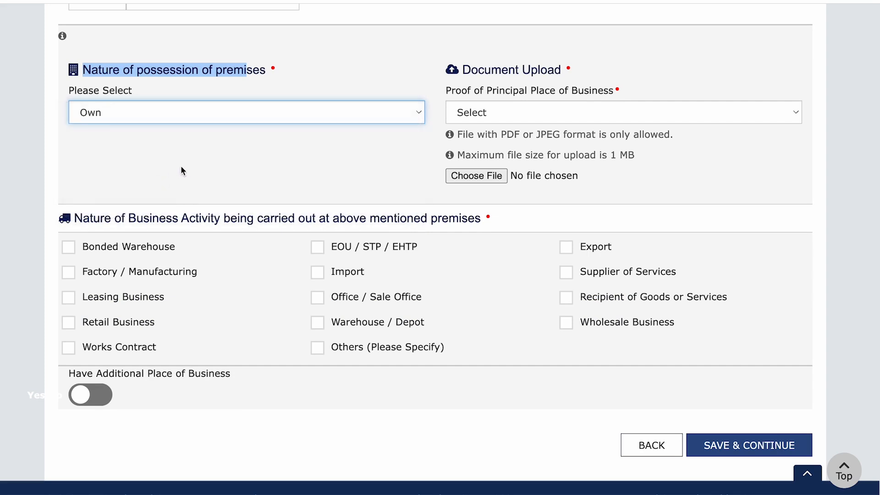
left_click(244, 158)
Choose Electricity Bill as address proof and upload elecbill.pdf from Downloads
left_click_drag(456, 92, 590, 94)
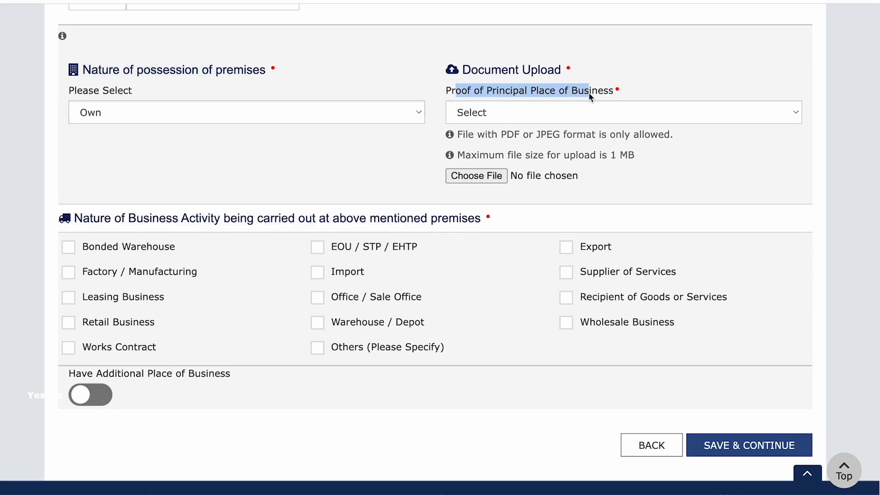
left_click(529, 110)
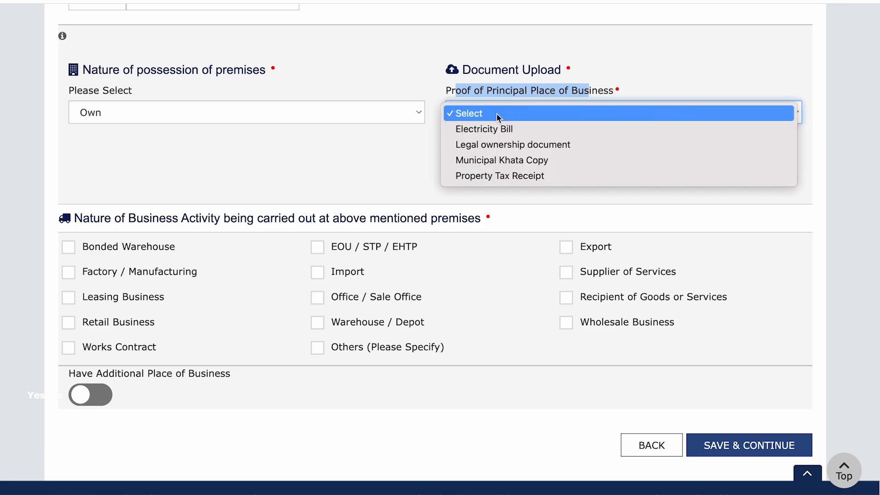
left_click(514, 130)
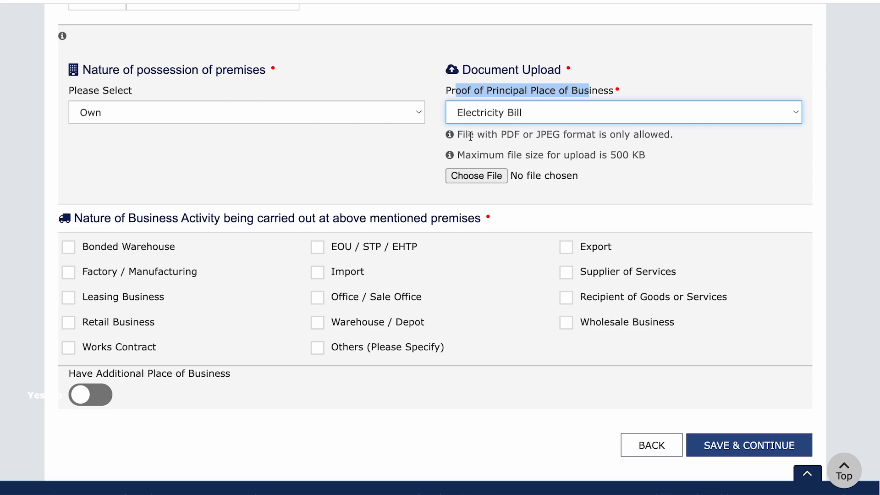
left_click(474, 176)
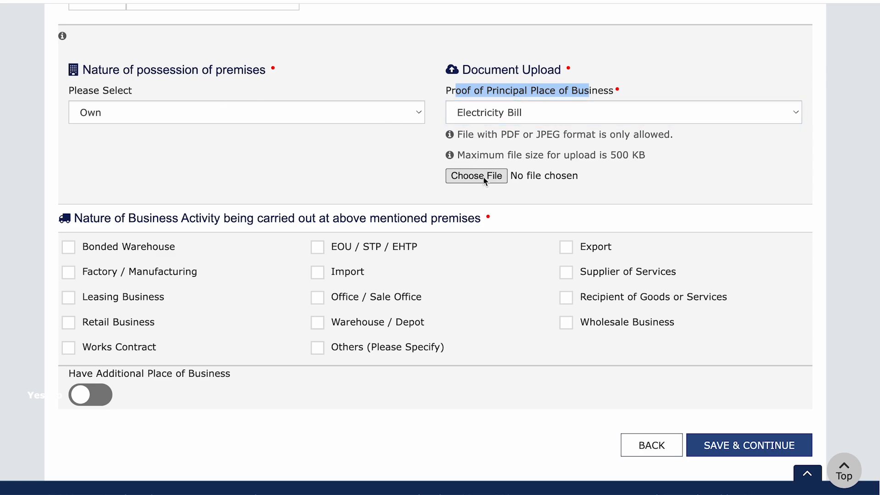
left_click(244, 134)
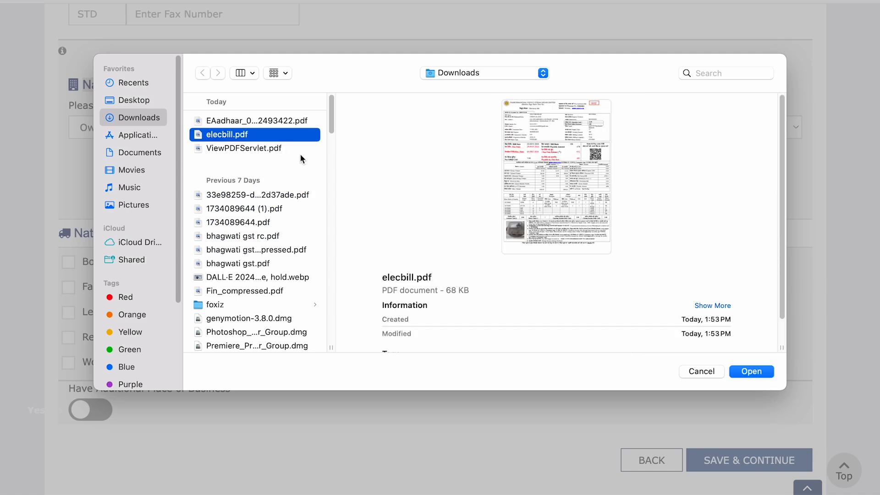
left_click(751, 371)
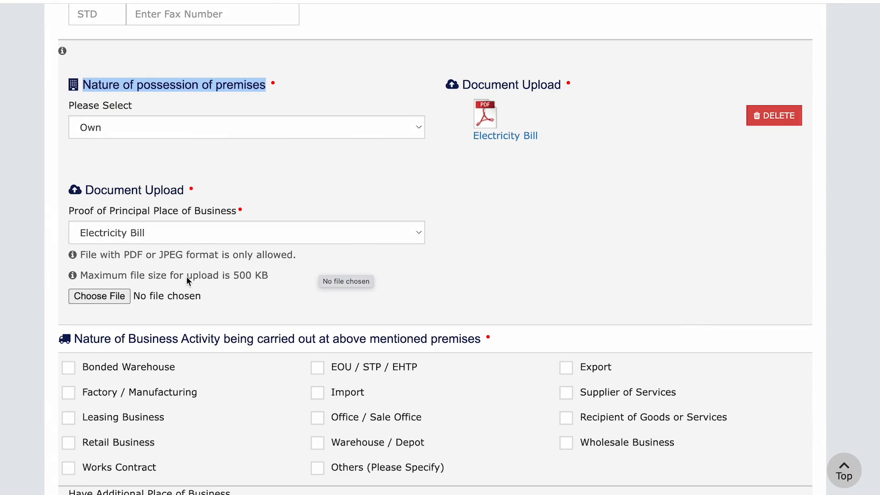
Tick Office / Sale Office as business activity, then save despite the missing locality warning
scroll(480, 283, "down", 5)
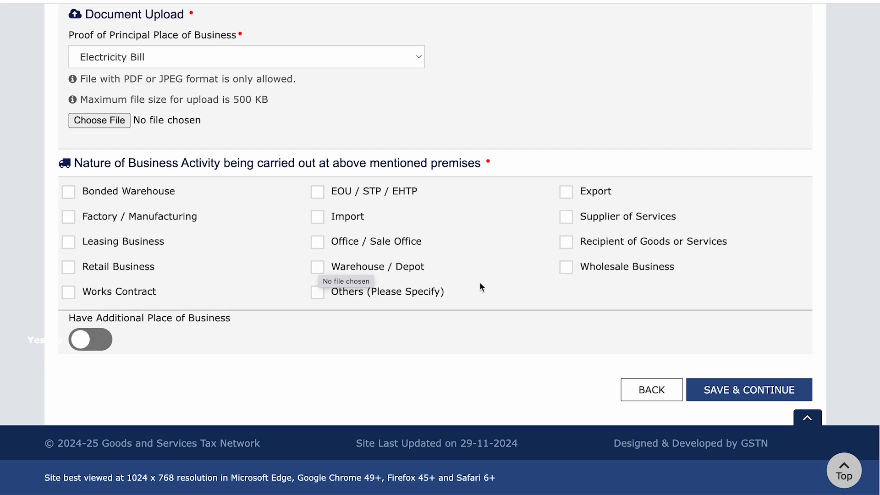
left_click(317, 243)
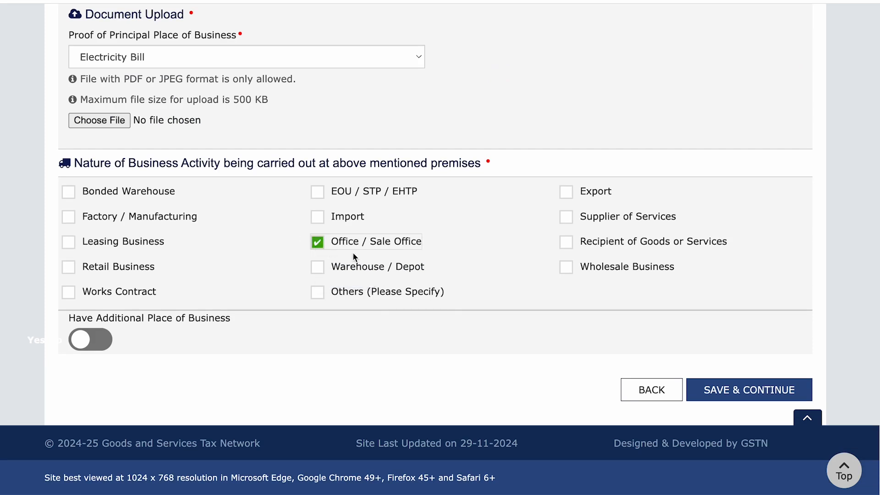
left_click_drag(117, 322, 231, 329)
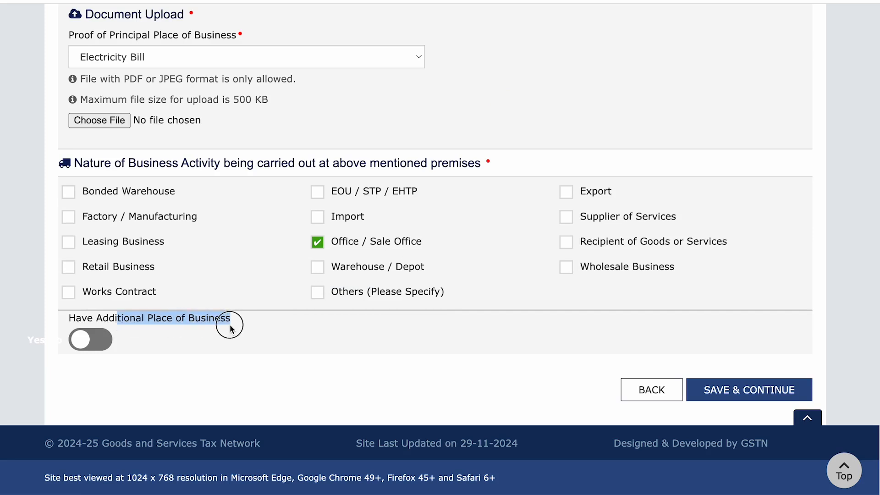
left_click_drag(76, 321, 221, 331)
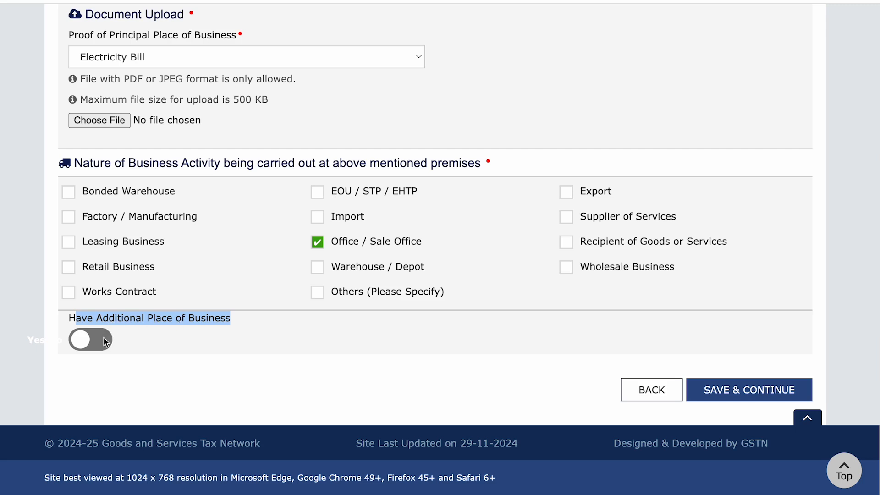
left_click(755, 389)
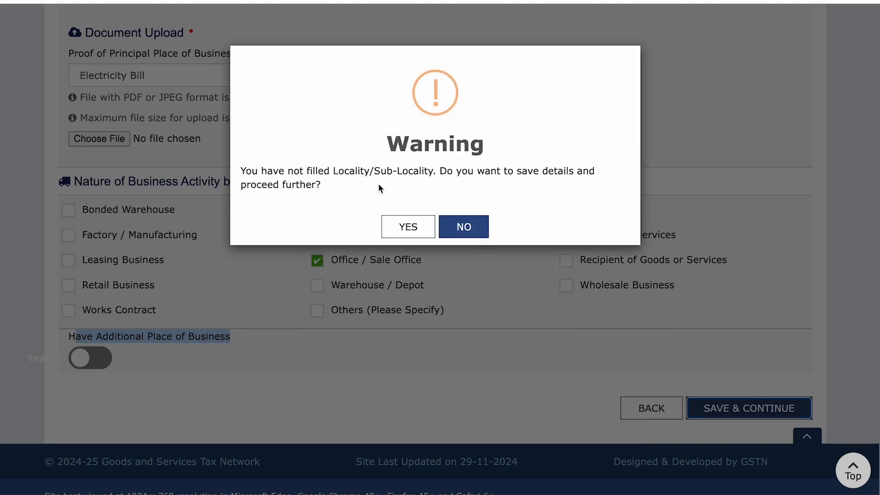
left_click(407, 227)
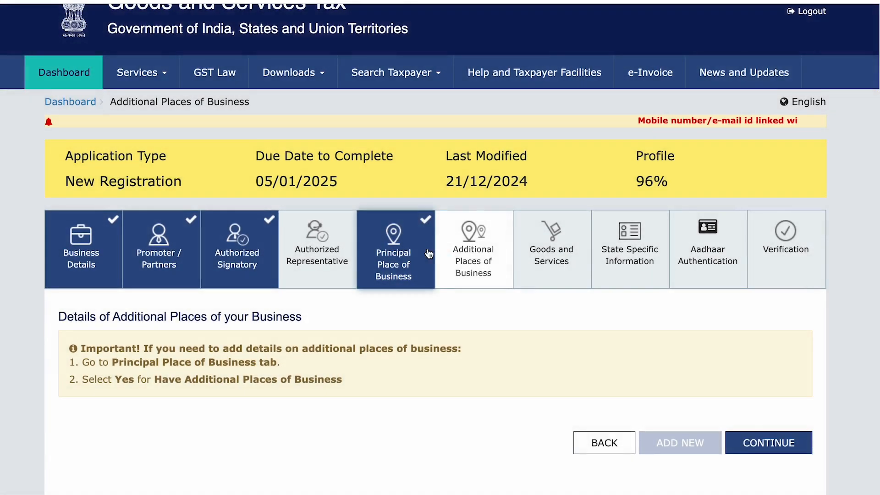
scroll(493, 254, "down", 3)
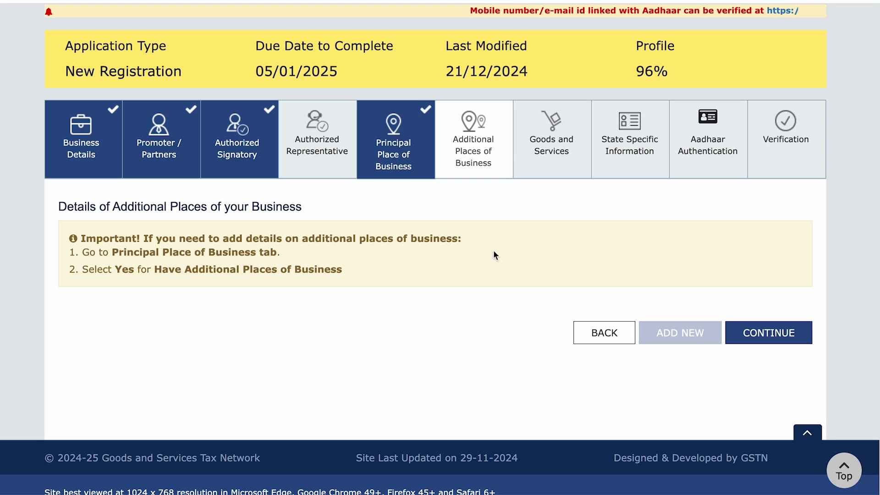
List services 997161 (insurance auxiliary) and 998399 (other professional, technical services), then save the step
left_click(778, 336)
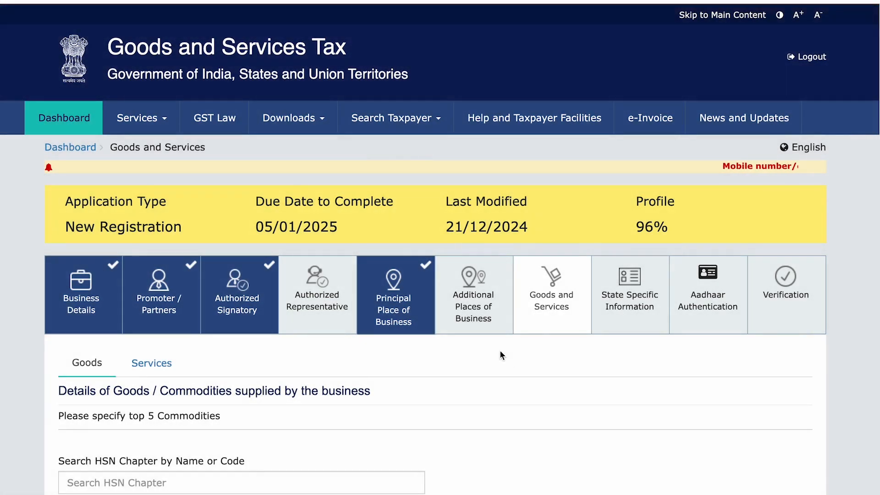
scroll(489, 342, "down", 3)
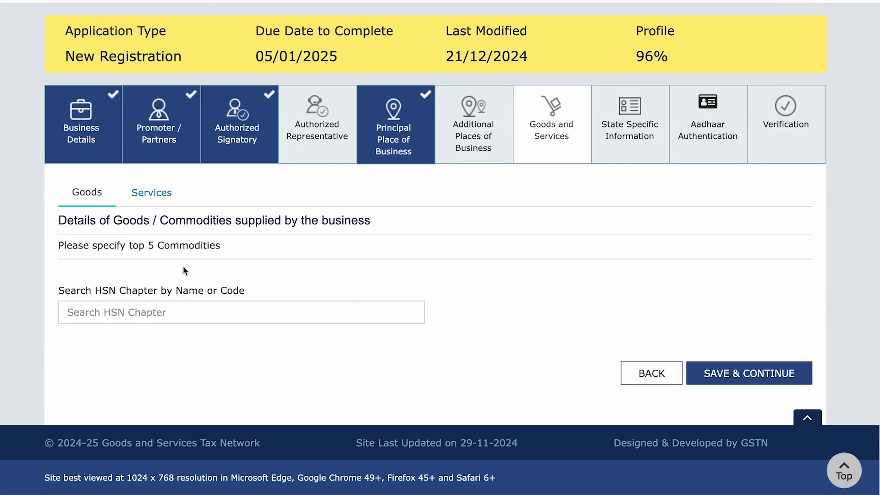
left_click(171, 193)
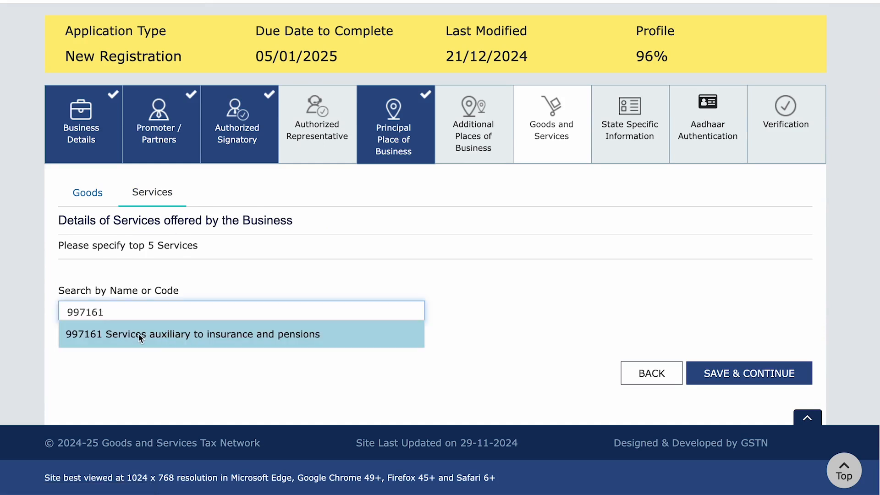
left_click(94, 336)
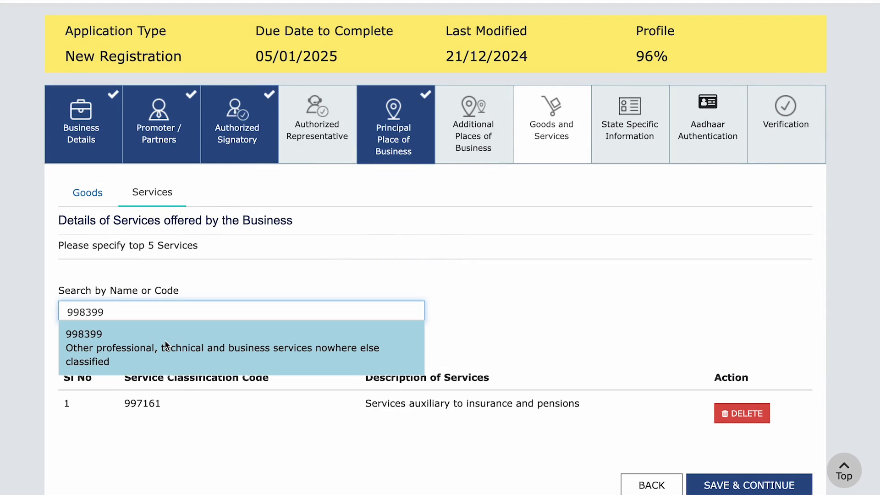
left_click(224, 349)
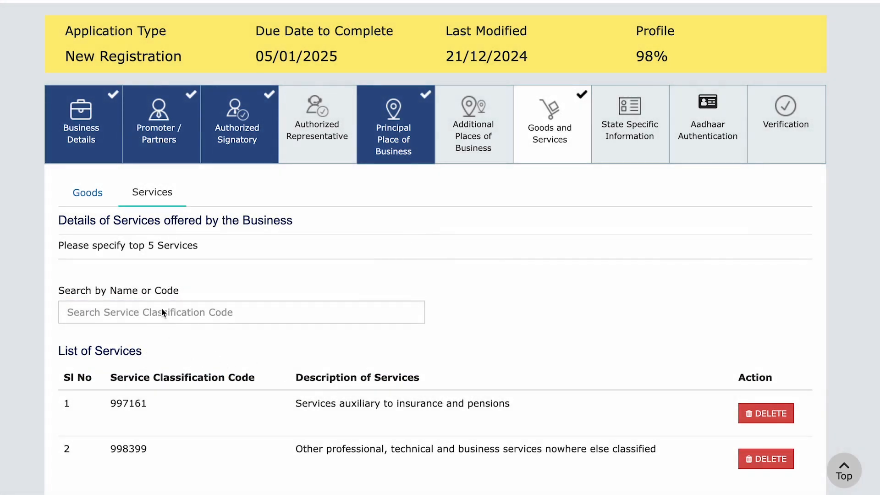
scroll(358, 392, "down", 3)
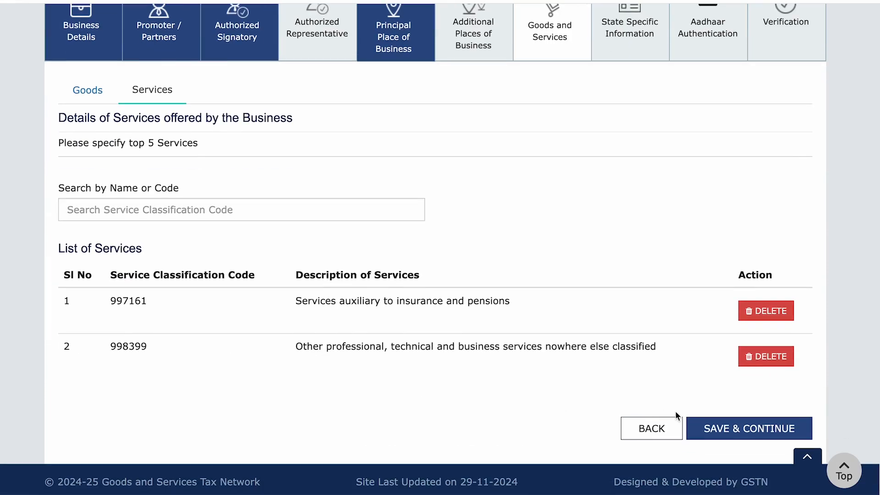
left_click(750, 431)
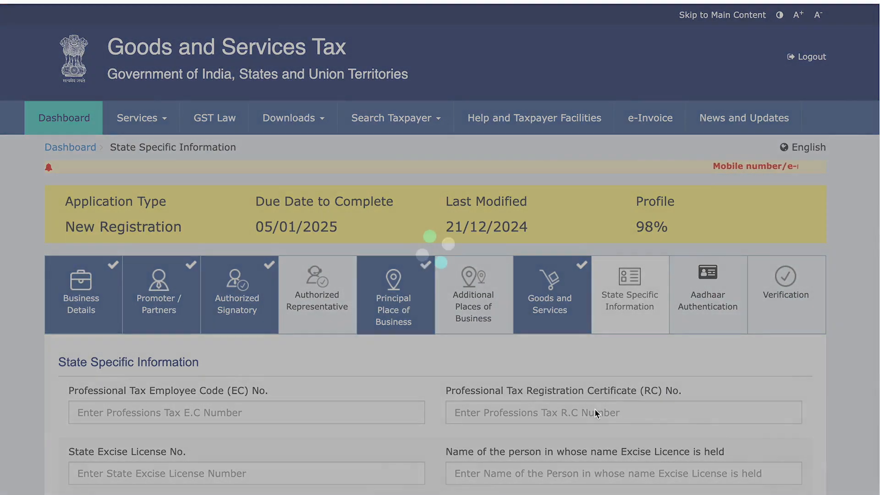
Save State Specific Information unchanged, then save Aadhaar Authentication with 'Yes' and accept the warning
scroll(550, 394, "down", 2)
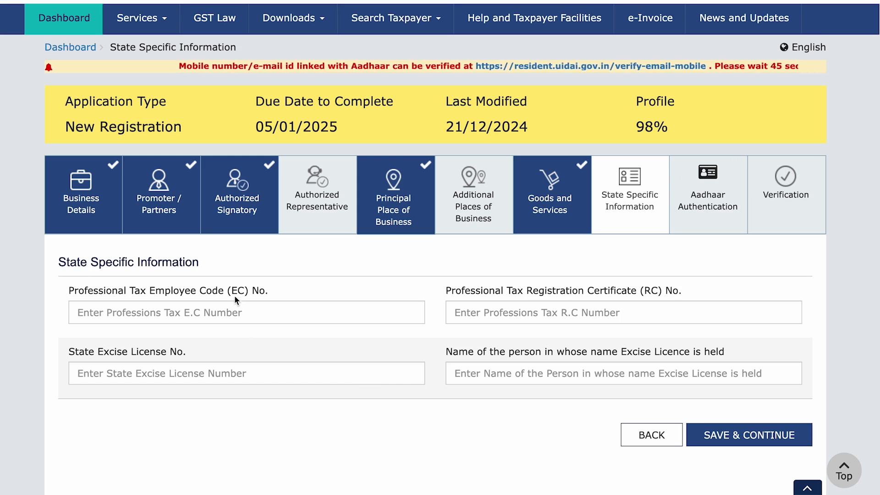
left_click(749, 438)
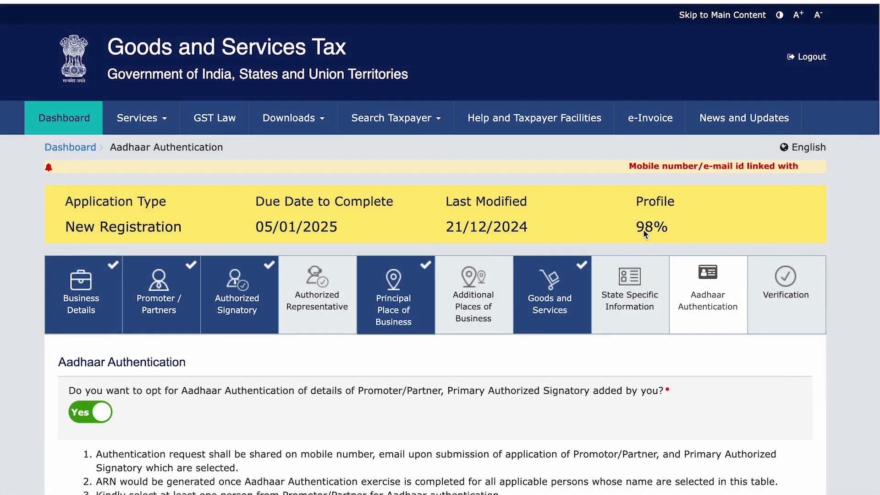
scroll(592, 343, "down", 6)
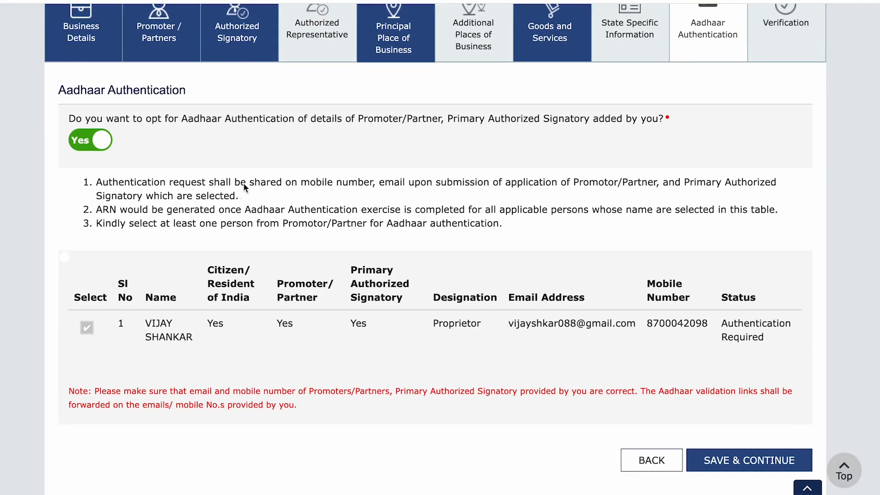
left_click_drag(113, 125, 445, 132)
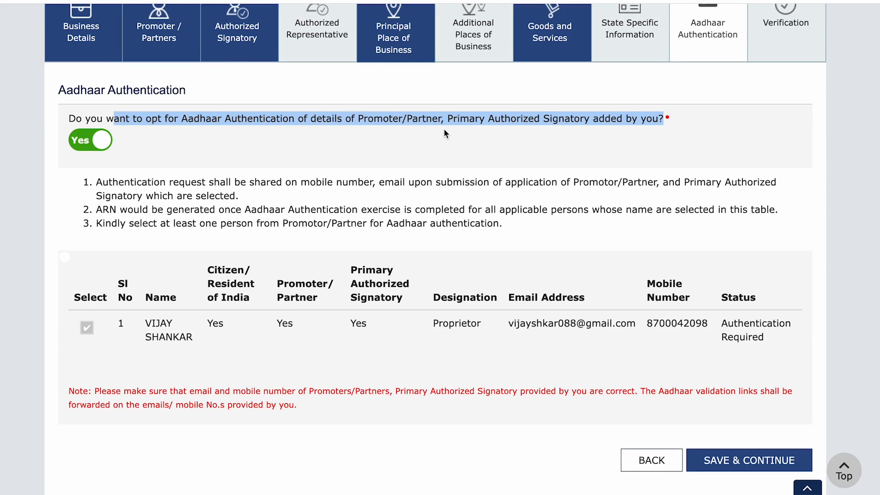
scroll(671, 363, "down", 1)
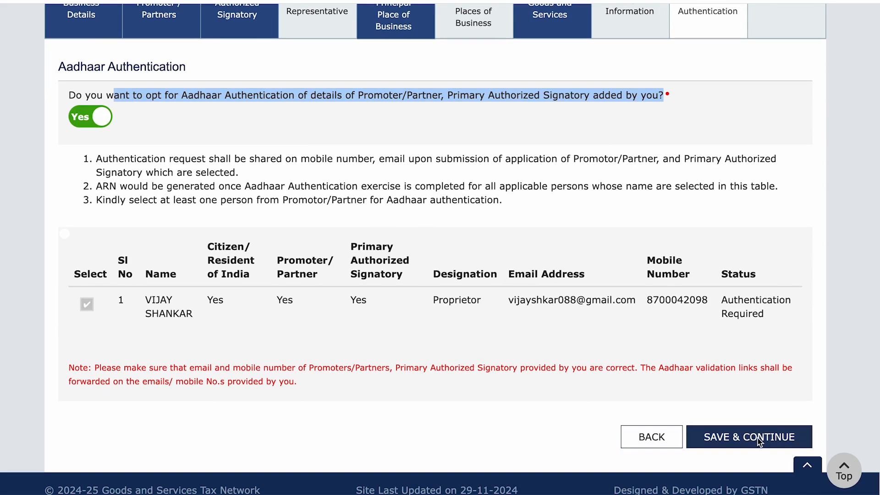
left_click(759, 441)
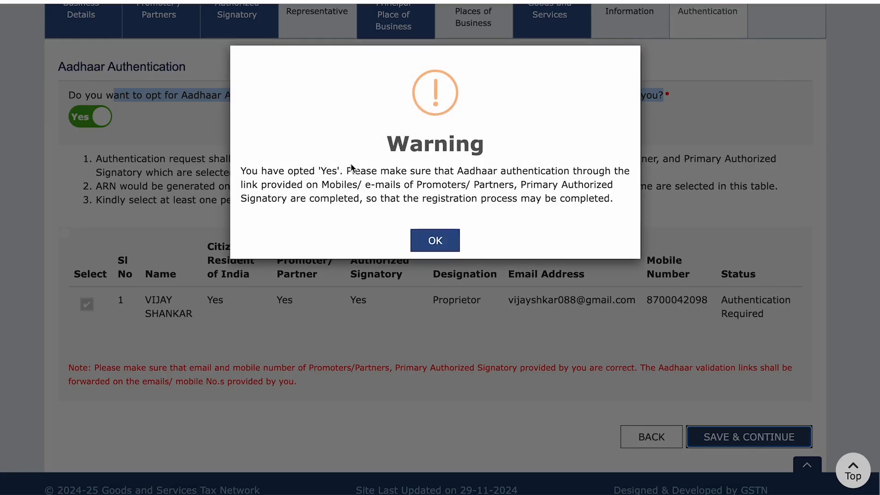
left_click(436, 238)
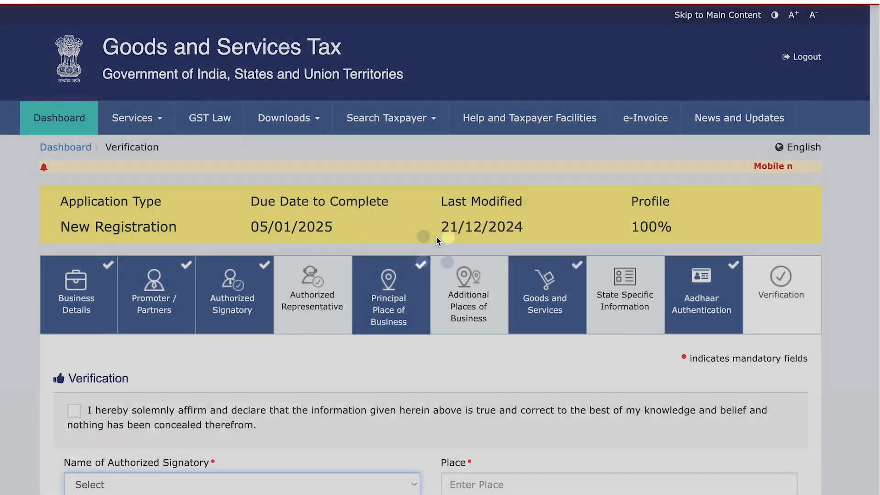
Tick the verification declaration, choose the authorized signatory, and enter Ghaziabad as the place
scroll(548, 365, "down", 6)
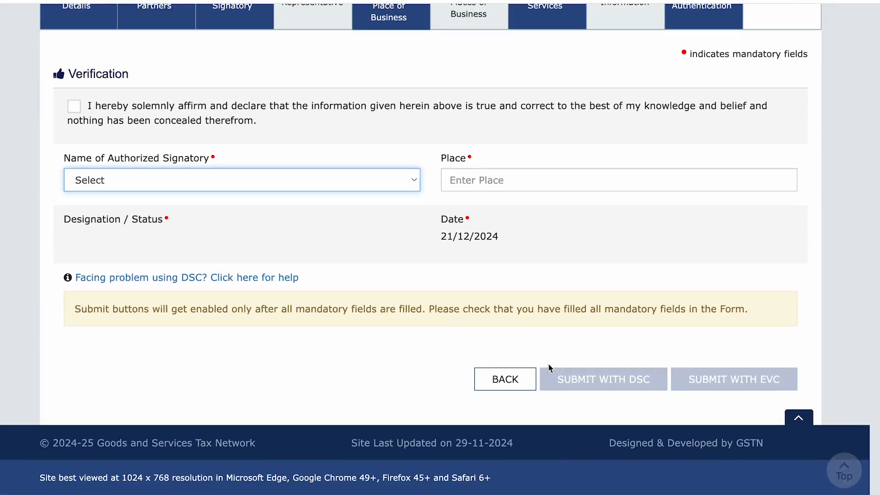
scroll(441, 326, "up", 2)
left_click(74, 200)
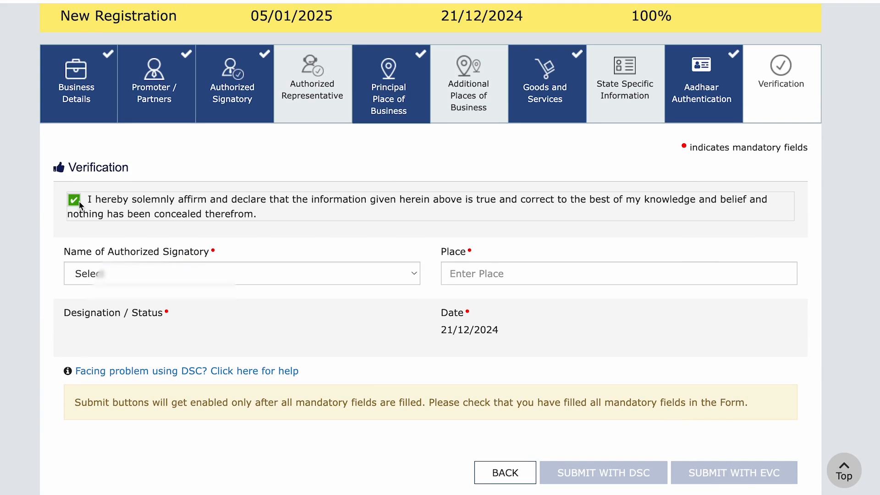
left_click(173, 273)
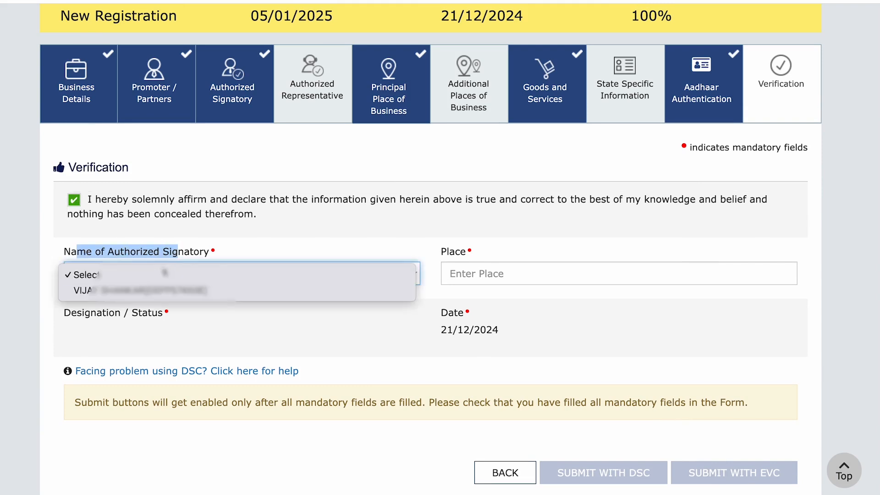
left_click(170, 291)
left_click(469, 276)
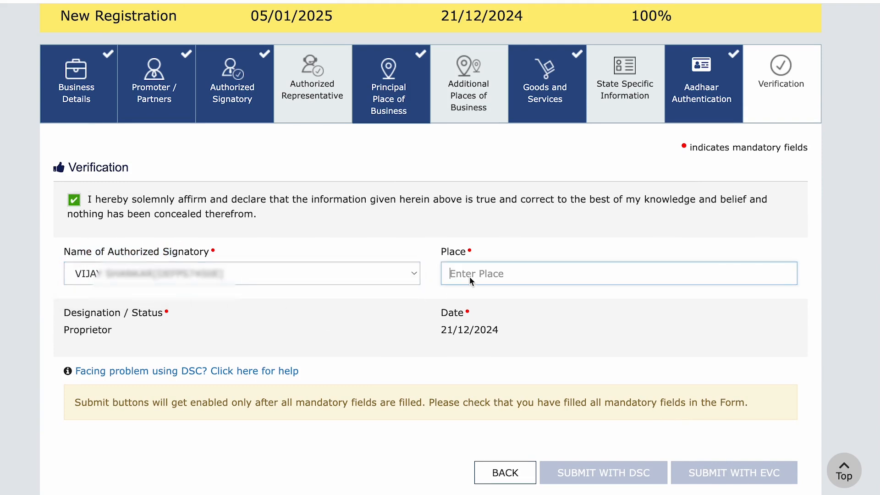
type("Ghaziabad")
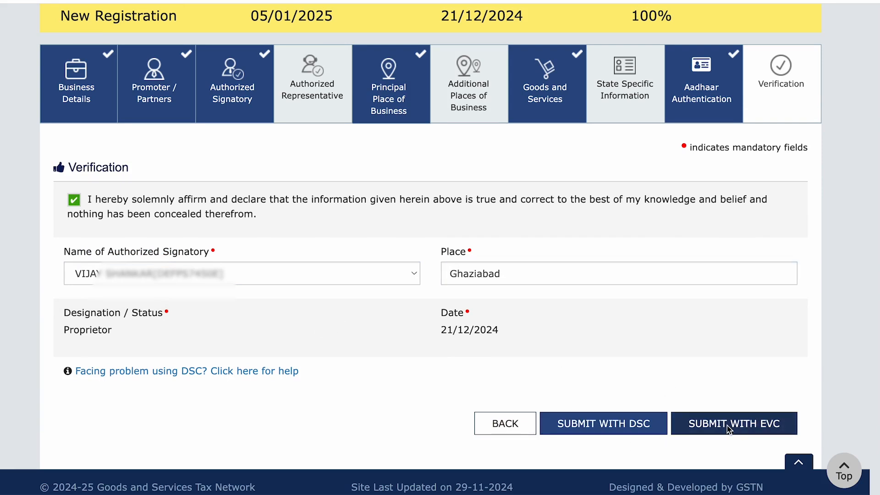
Submit the application with EVC and confirm it using the OTP received
left_click(744, 427)
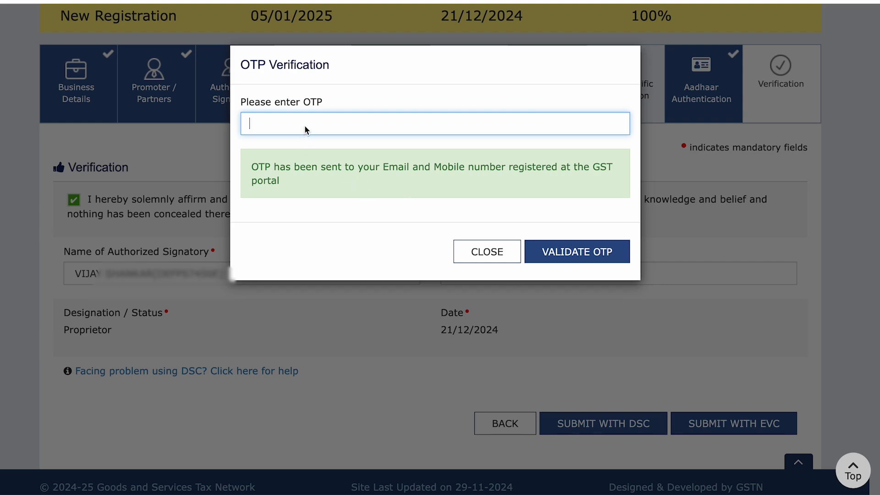
type("******")
left_click(586, 257)
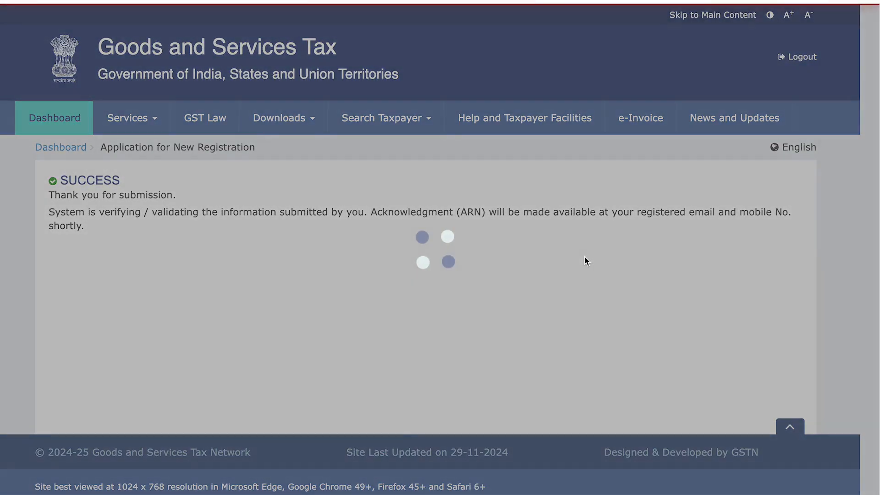
Check the SUCCESS message, then confirm on the dashboard the REG-01 application is Pending for Validation
left_click_drag(69, 213, 367, 221)
left_click(436, 224)
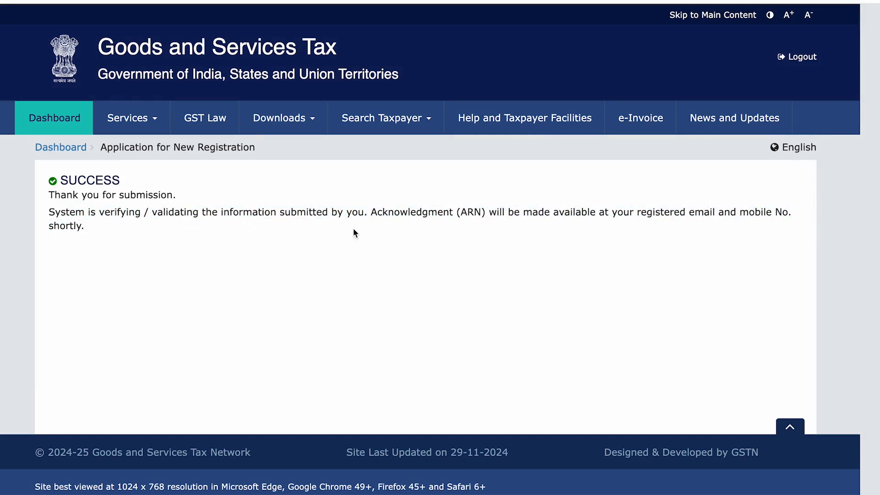
left_click_drag(47, 173, 136, 183)
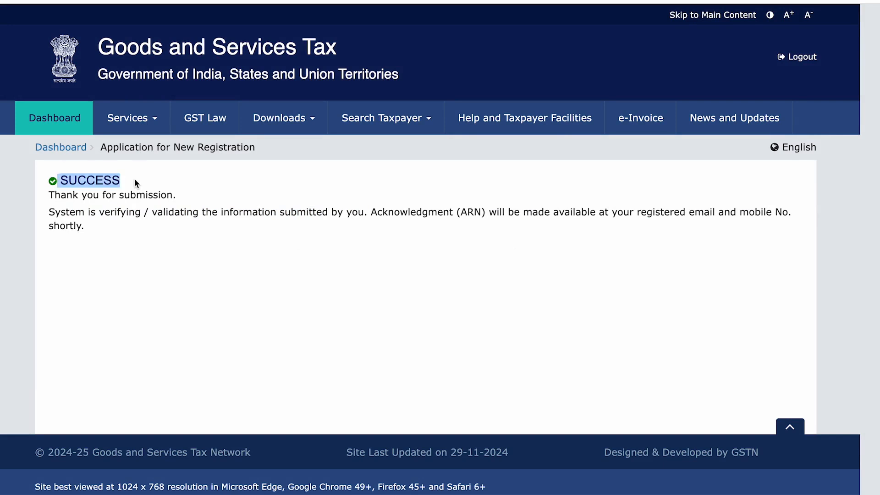
left_click(67, 147)
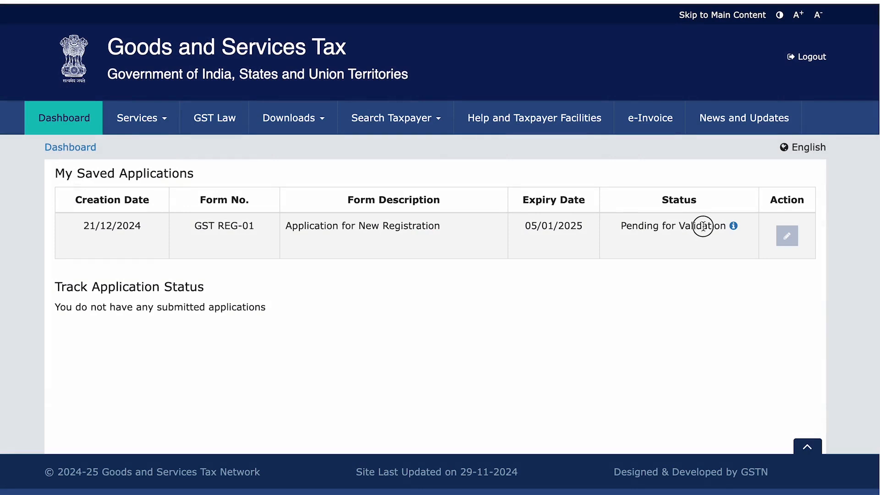
left_click_drag(635, 225, 681, 226)
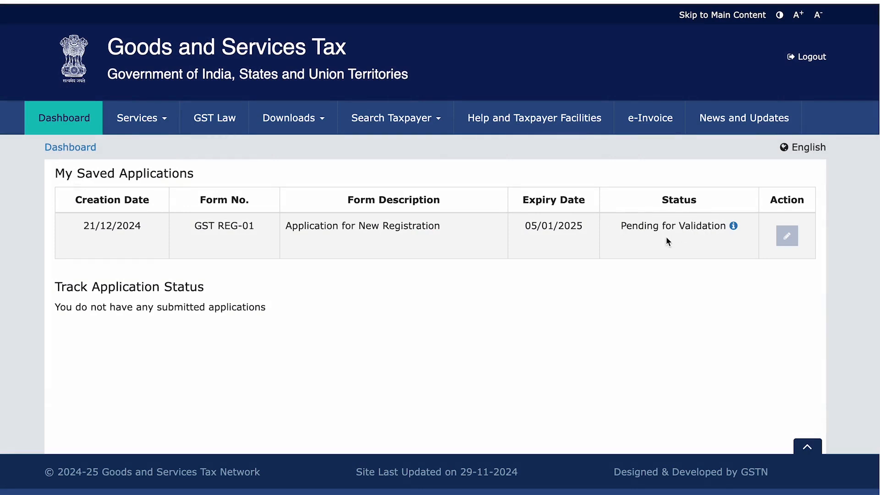